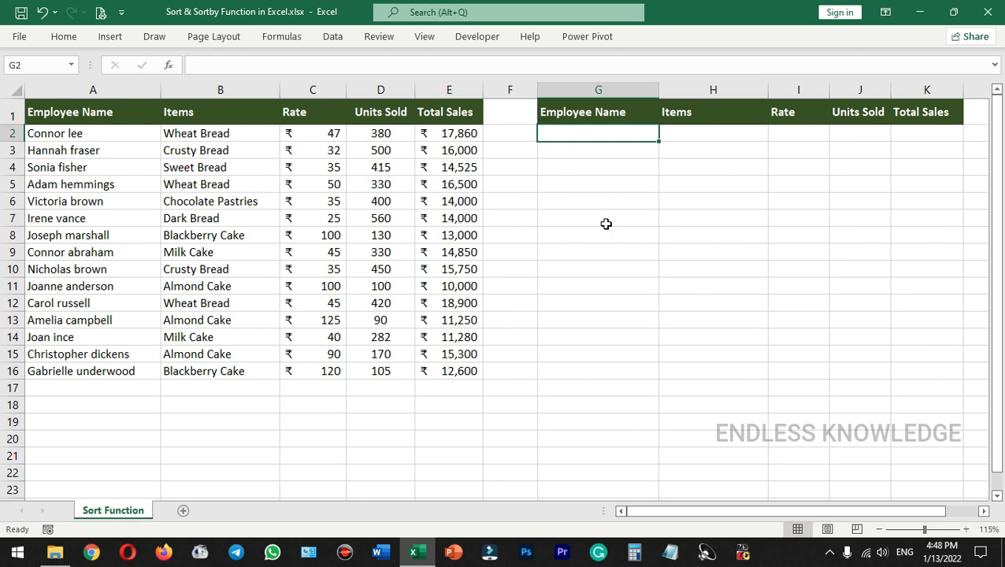
left_click_drag(114, 132, 381, 372)
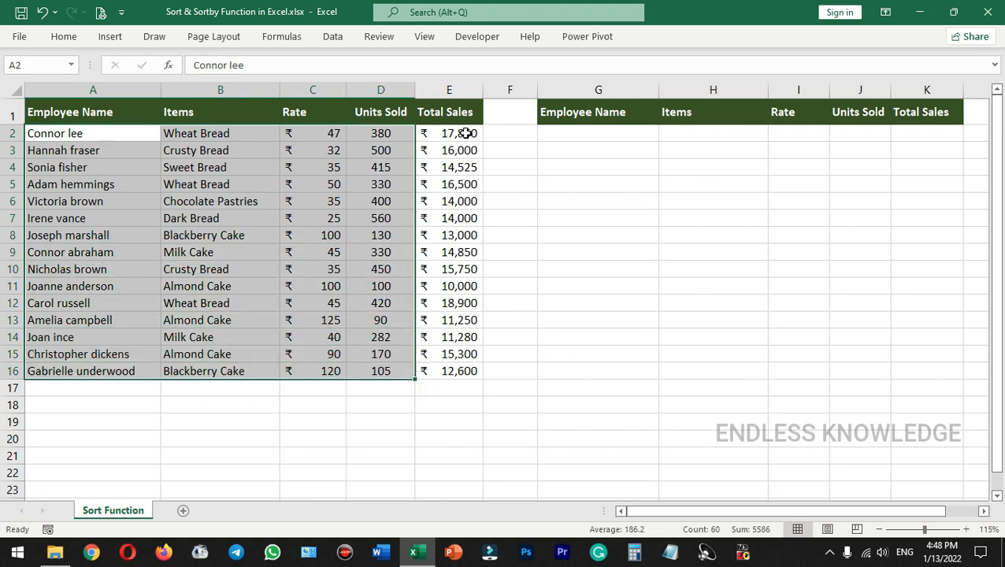
left_click_drag(466, 134, 458, 363)
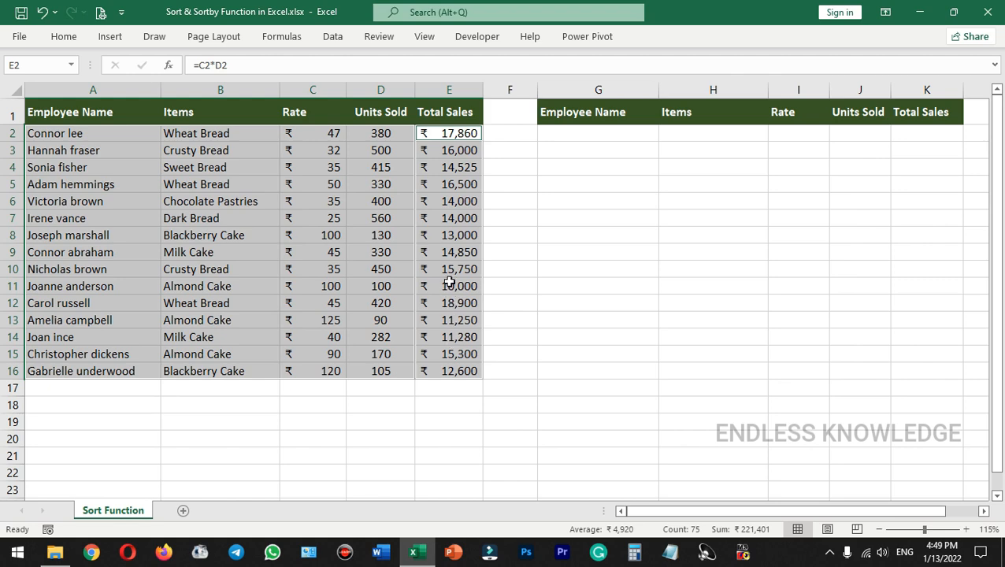
left_click(606, 133)
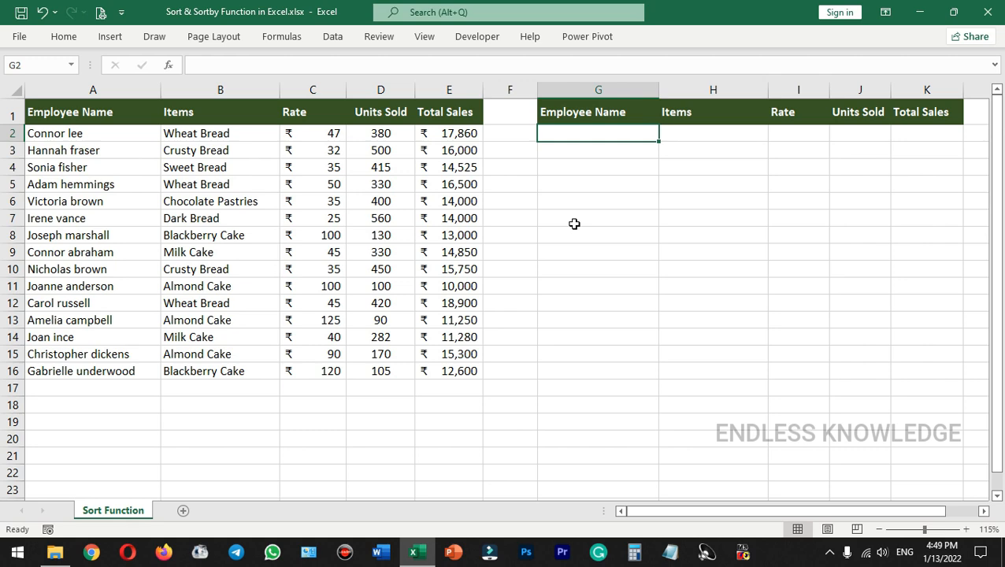
type("=sor")
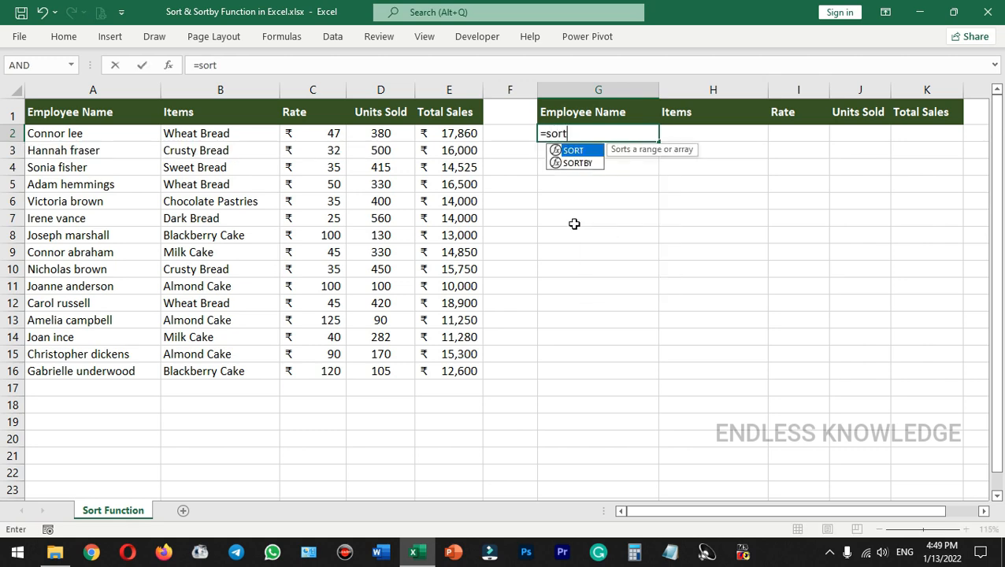
type("t")
key("Down")
key("Tab")
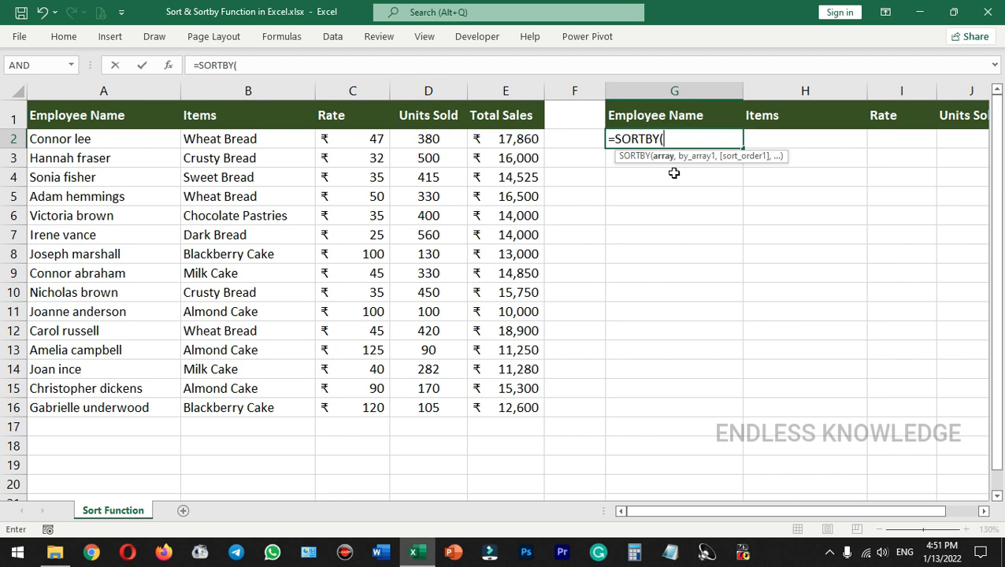
type(",")
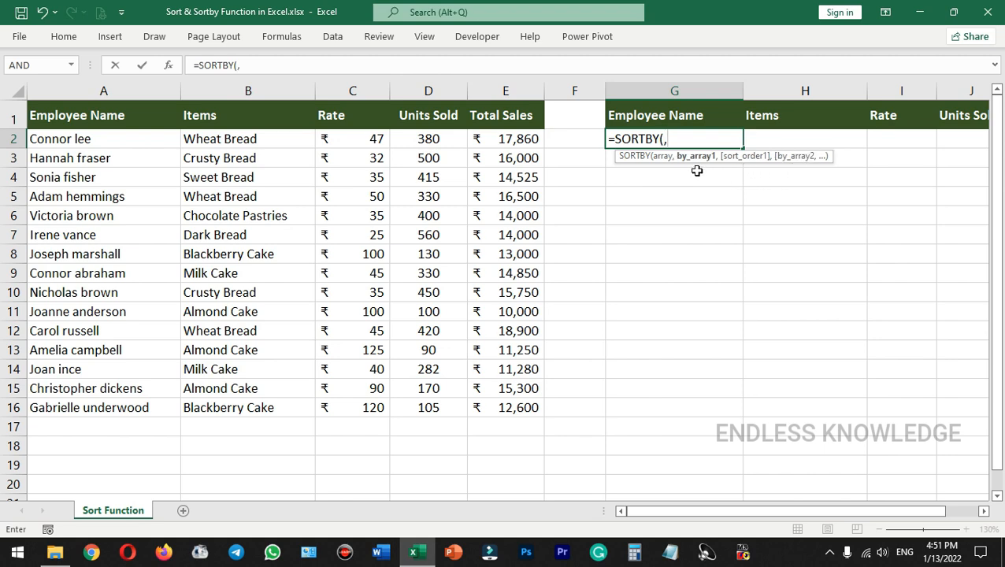
type(",")
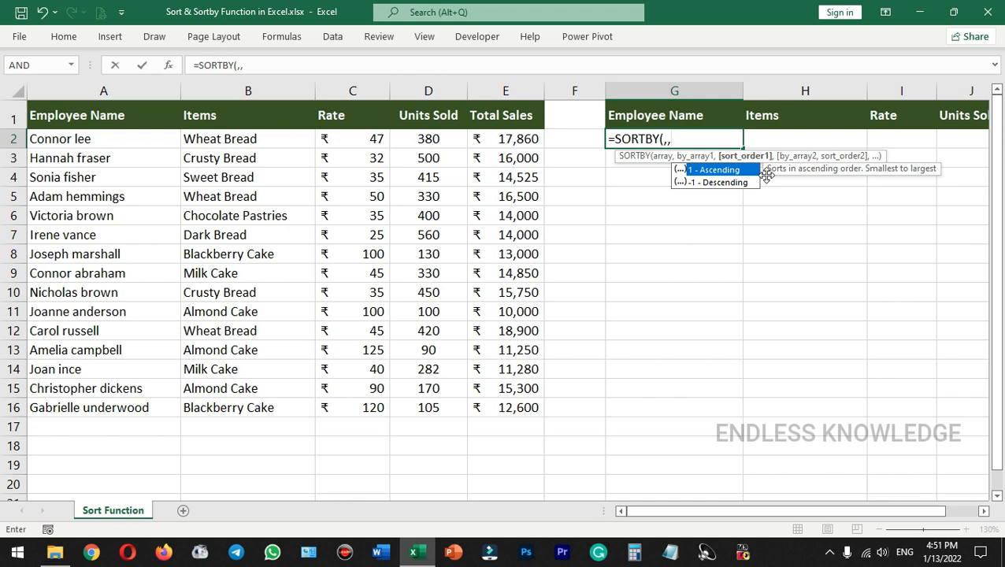
type(",,")
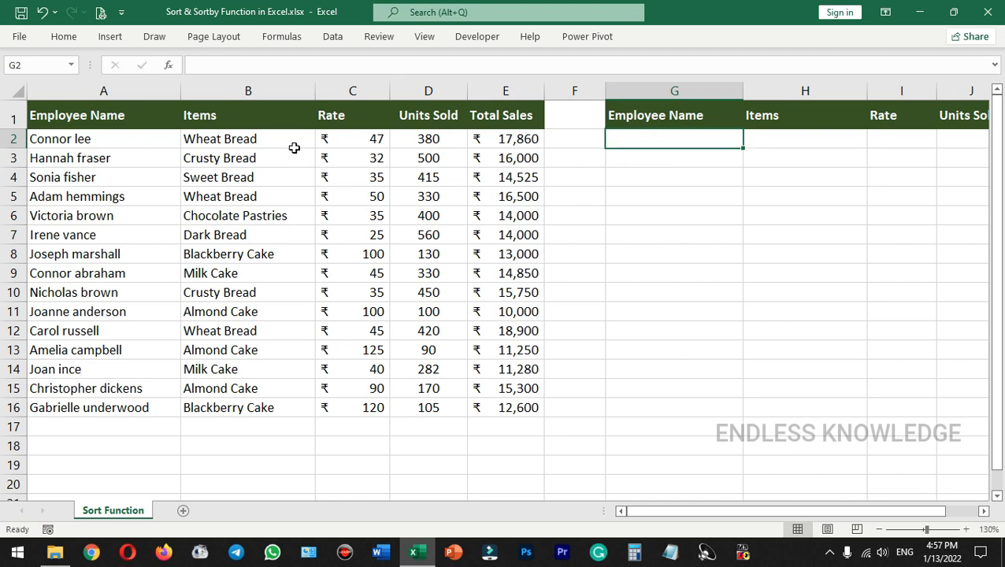
Step: Start a SORTBY formula in G2 with the source range A2:D16 as the array to sort
left_click_drag(132, 138, 494, 405)
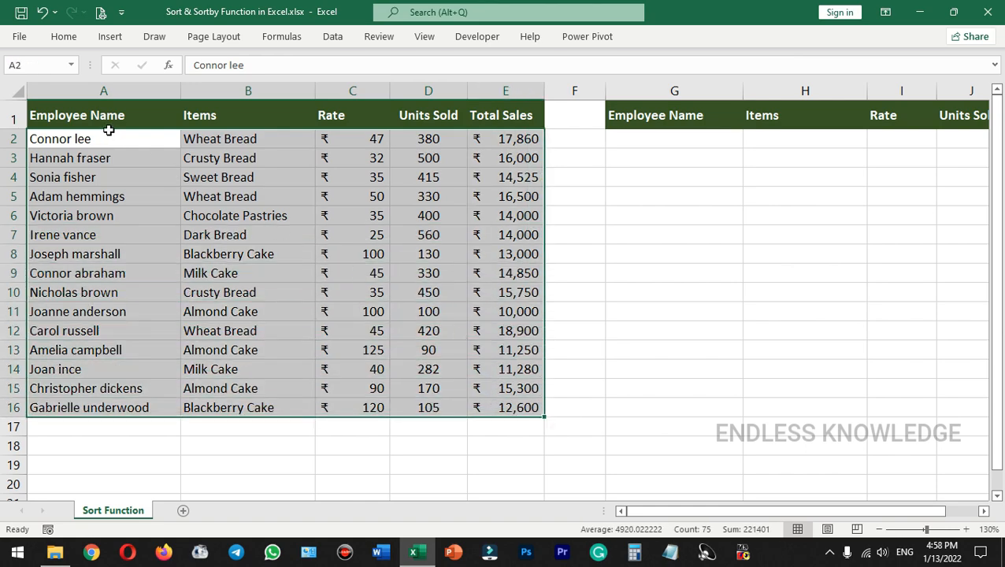
left_click_drag(105, 134, 431, 405)
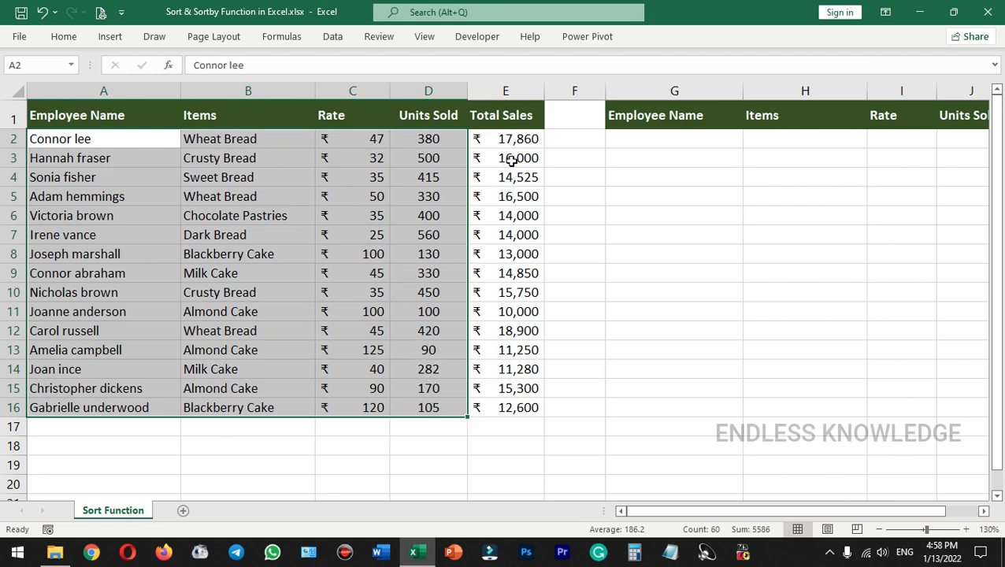
left_click_drag(518, 140, 519, 404)
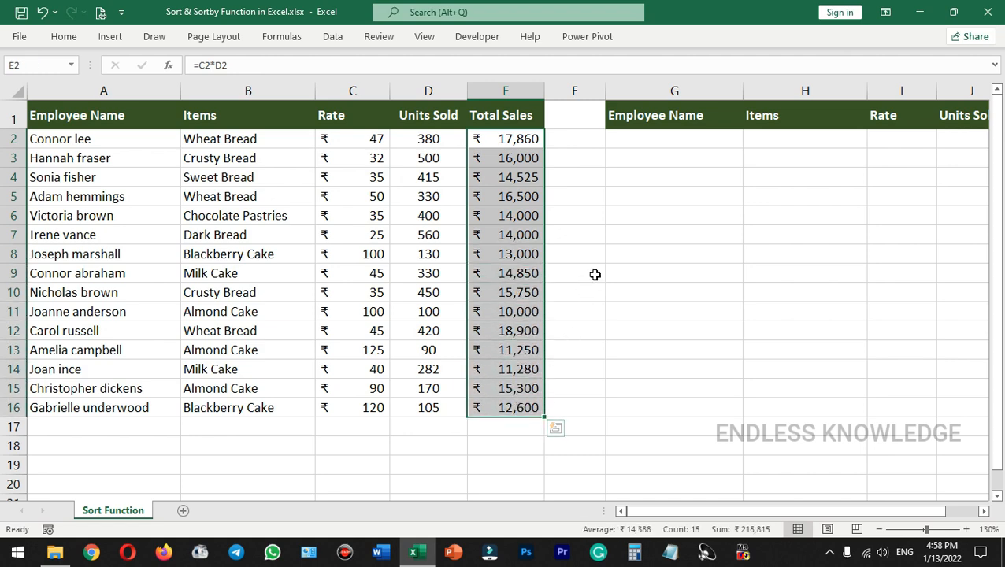
left_click(656, 139)
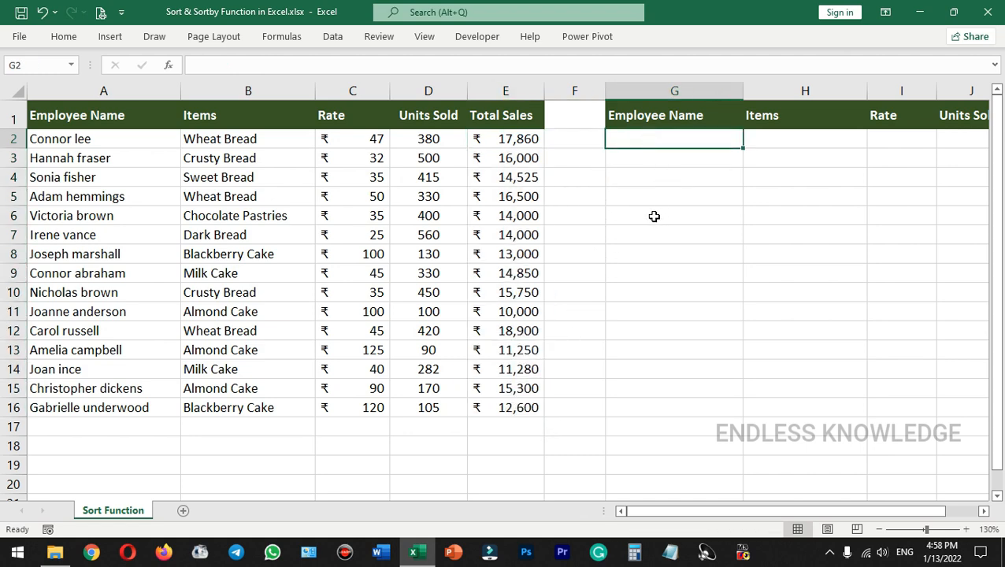
type("=sort")
key("Down")
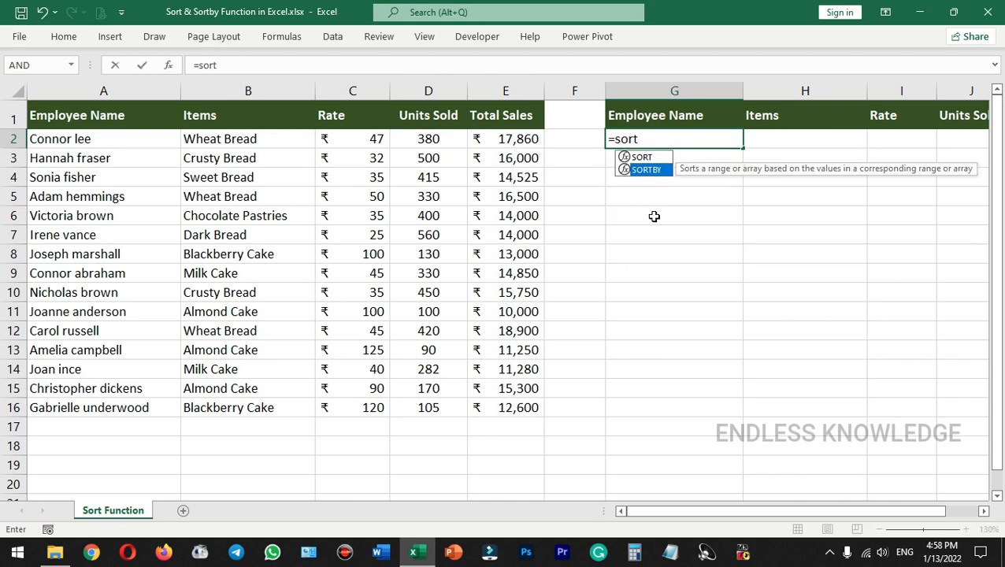
key("Tab")
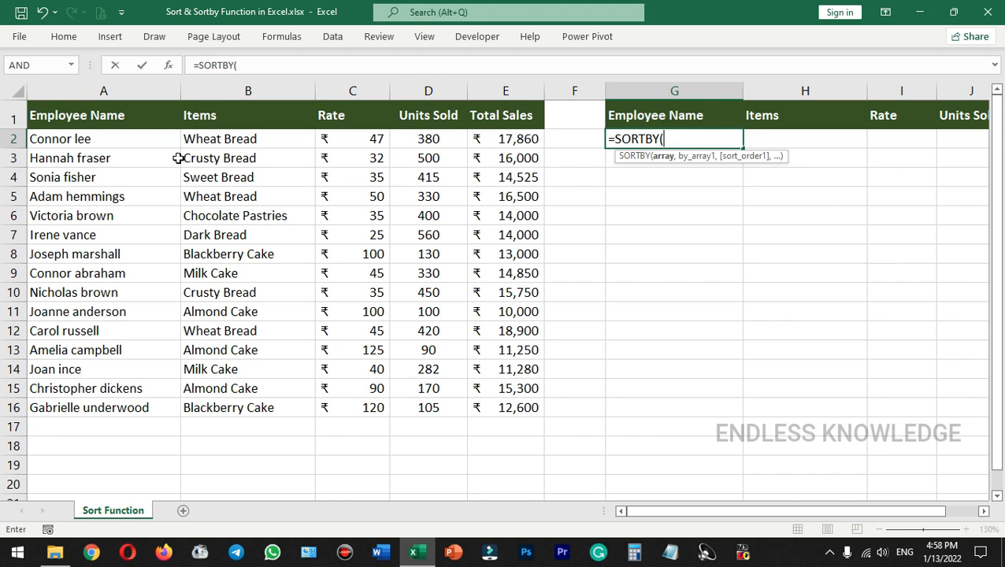
left_click_drag(94, 138, 441, 400)
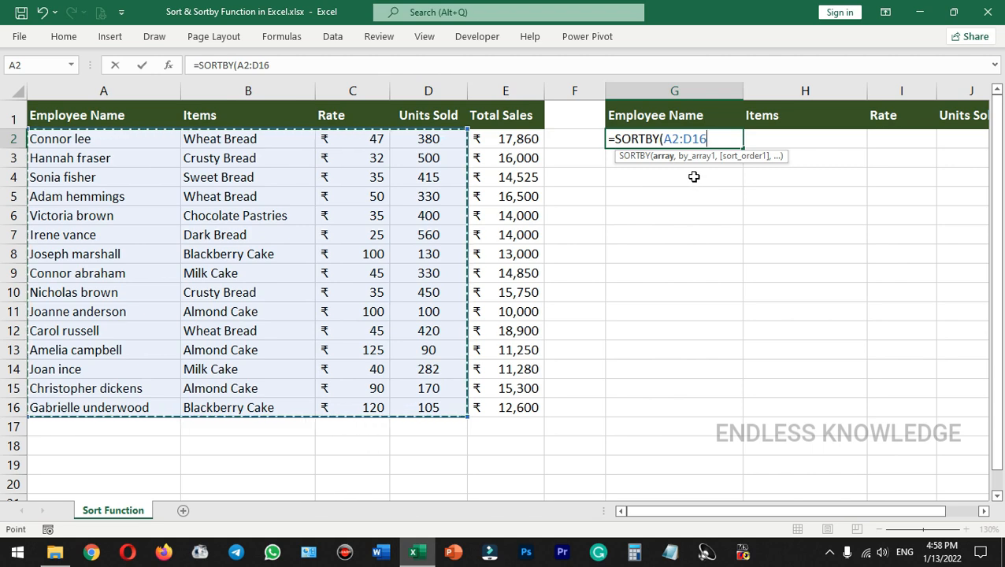
type(",")
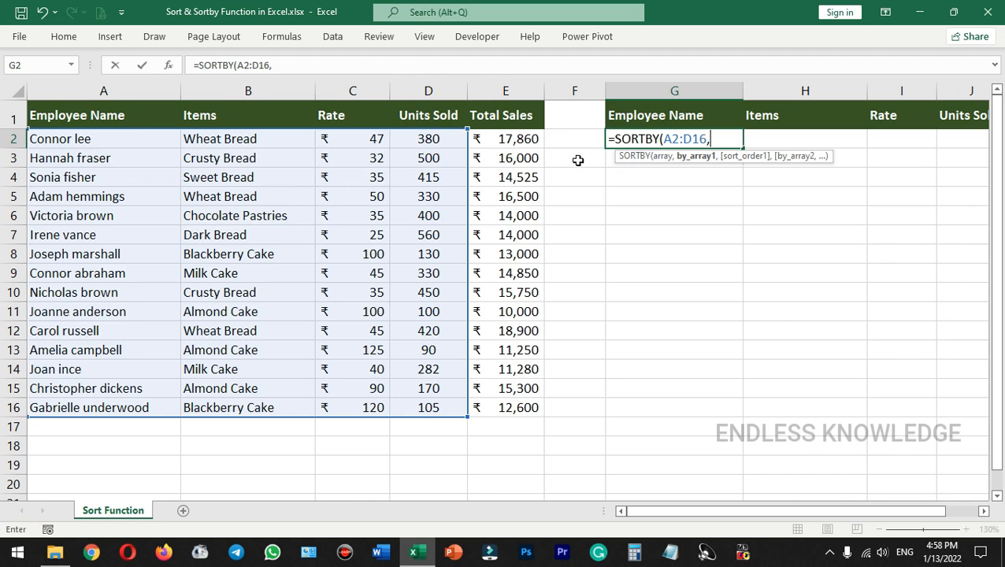
Step: Complete the SORTBY formula with Total Sales E2:E16 as the sort-by array and -1 for descending order, and enter it
left_click_drag(513, 139, 516, 410)
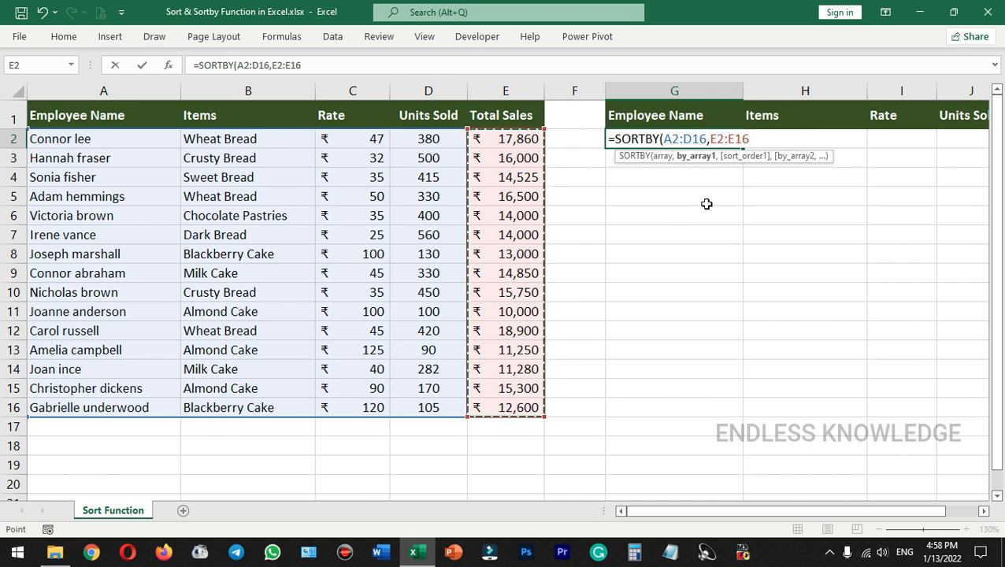
type(",")
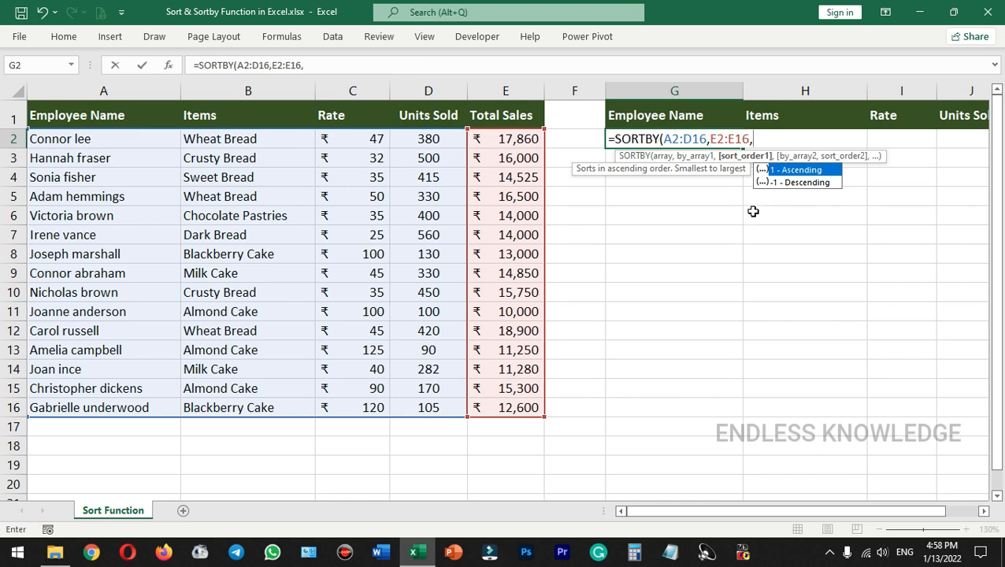
key("BackSpace")
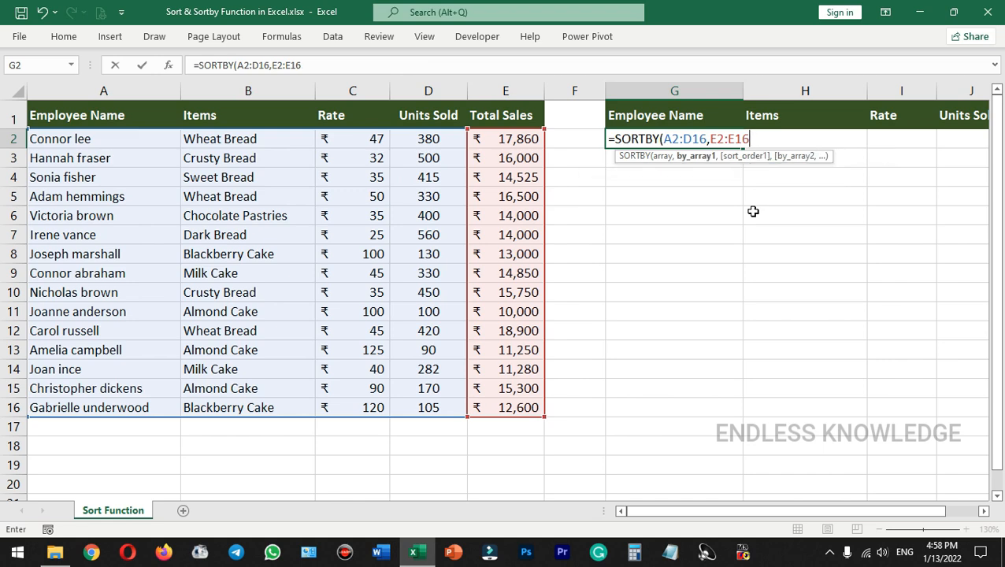
type(")")
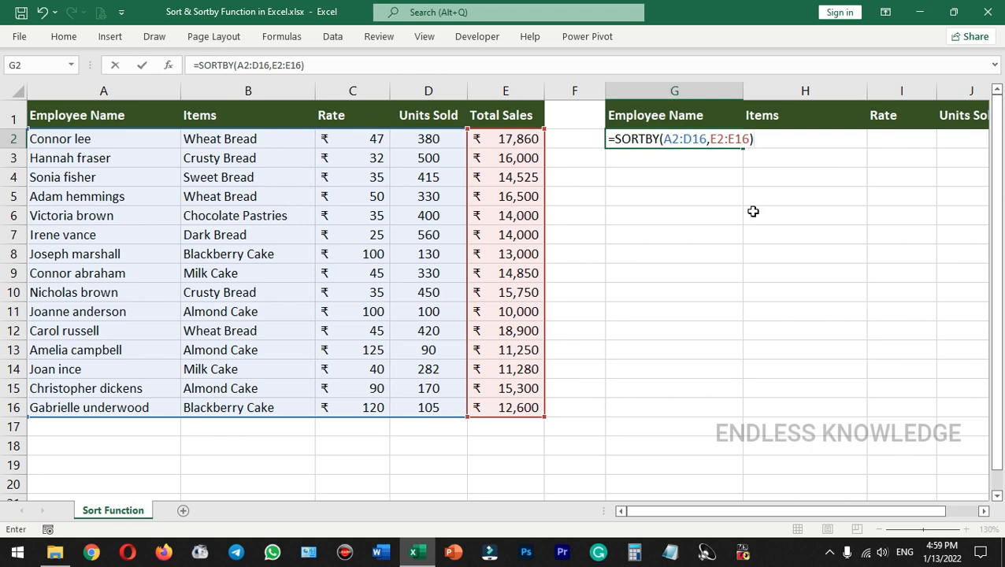
key("BackSpace")
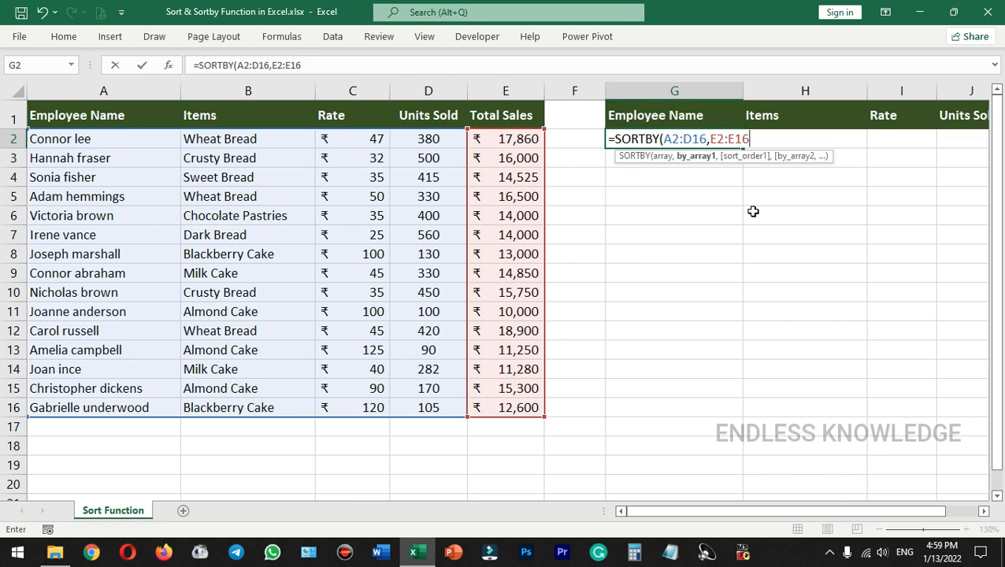
type(",")
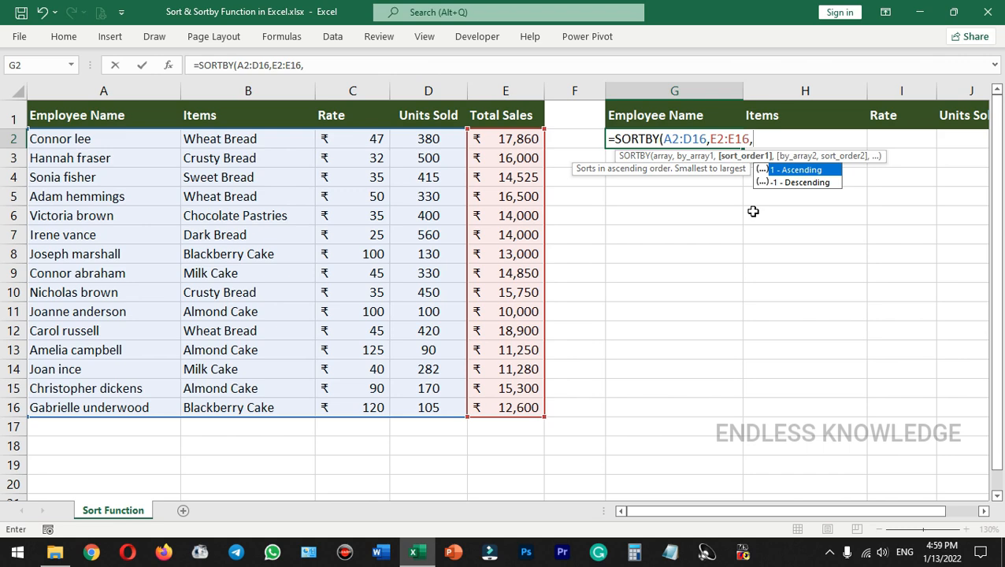
key("Down")
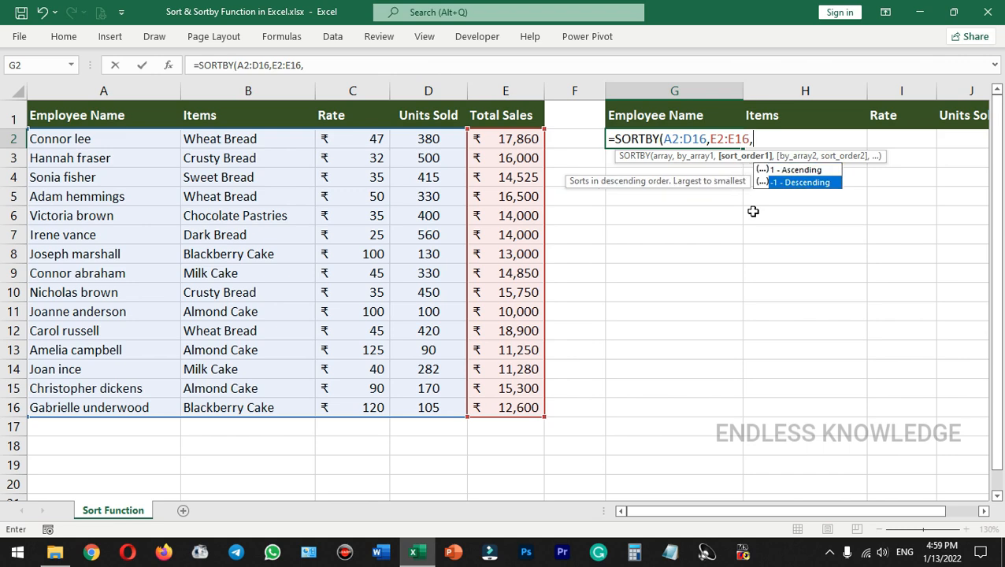
type("-1")
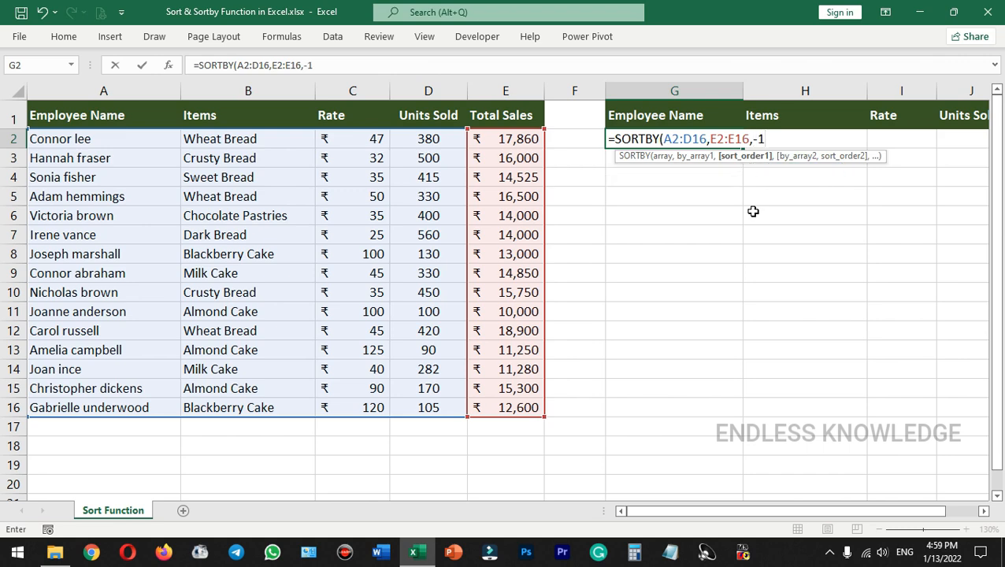
type(")")
key("Return")
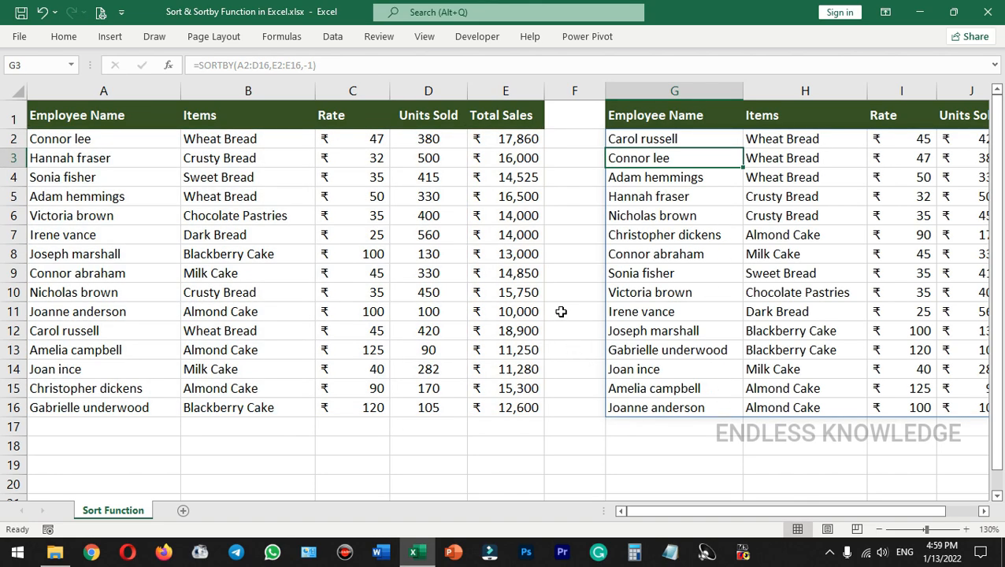
Step: Compare the order of the sorted list starting at G2 with the Total Sales values in the source data
left_click_drag(690, 510, 723, 512)
left_click(878, 533)
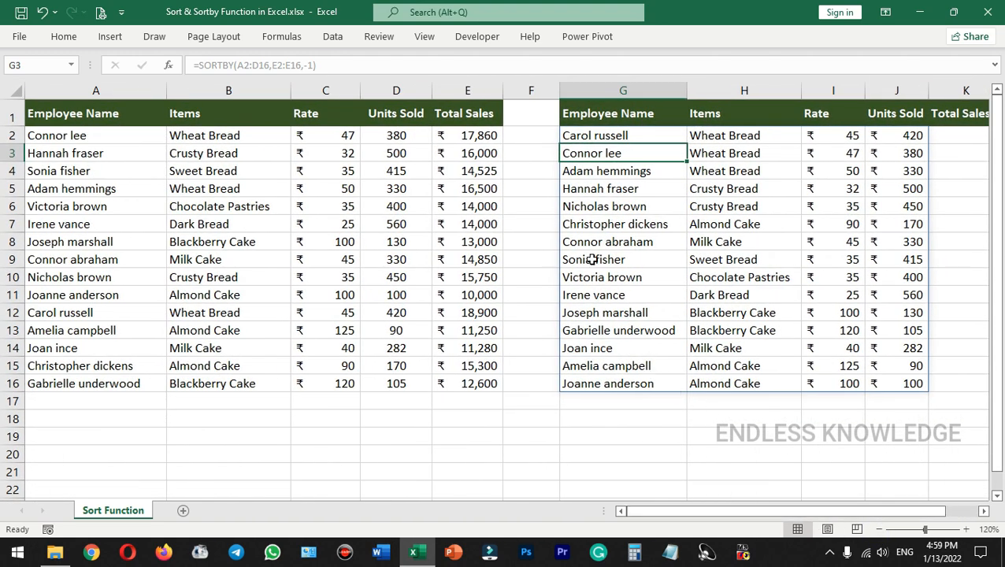
left_click(604, 138)
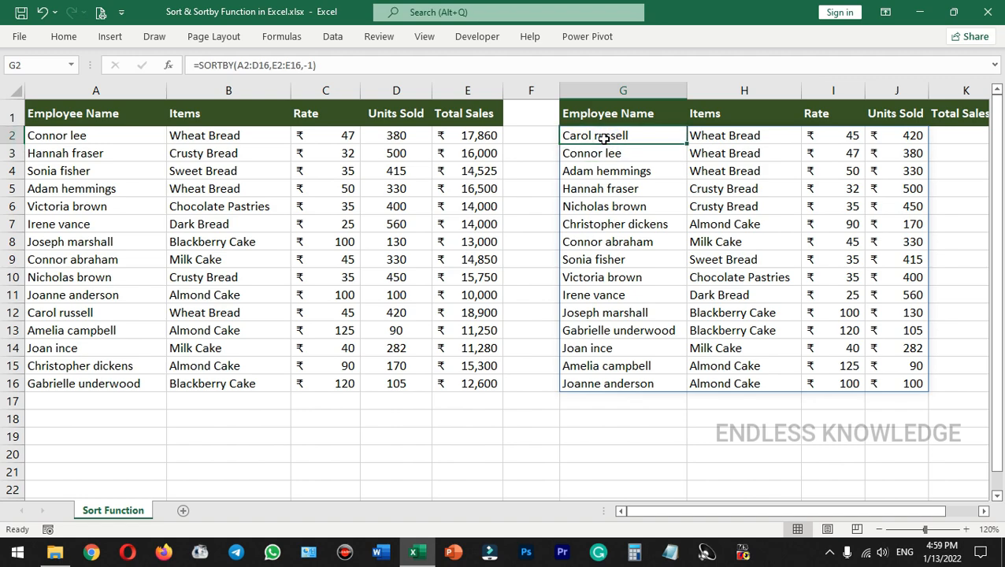
left_click(112, 134)
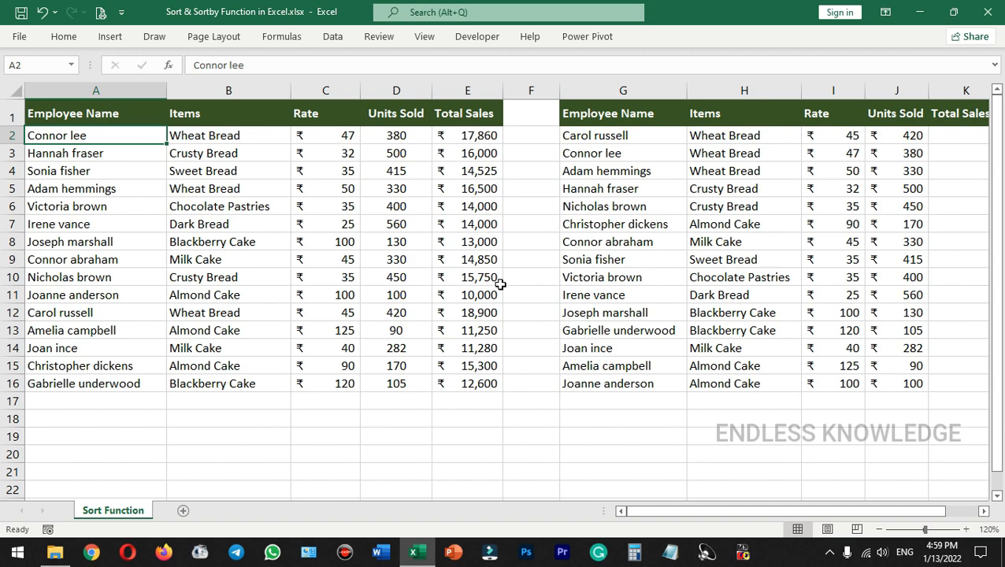
left_click(452, 316)
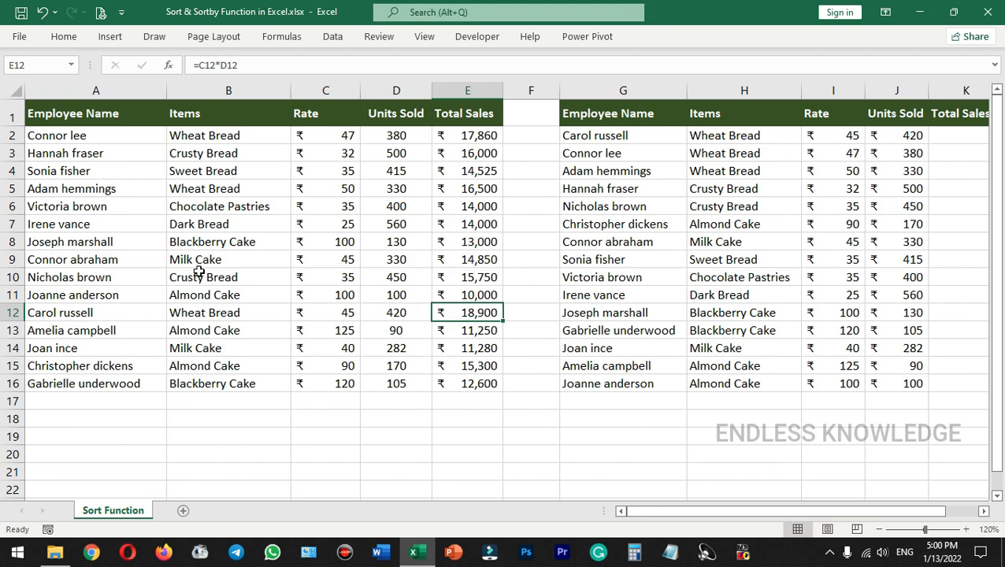
left_click(464, 136)
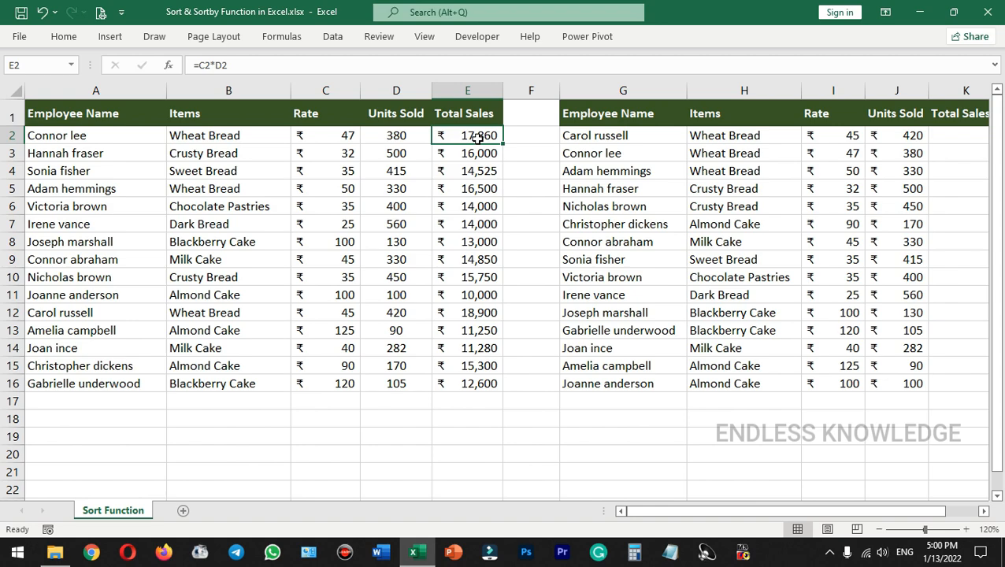
left_click(620, 154)
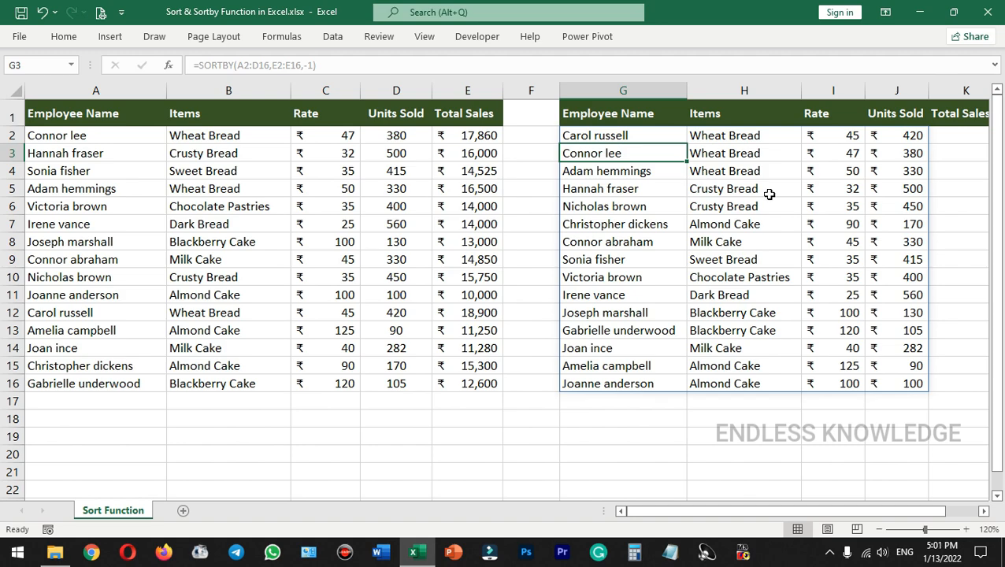
Step: Convert the source data A1:E16 into a table with headers
left_click_drag(86, 114, 470, 380)
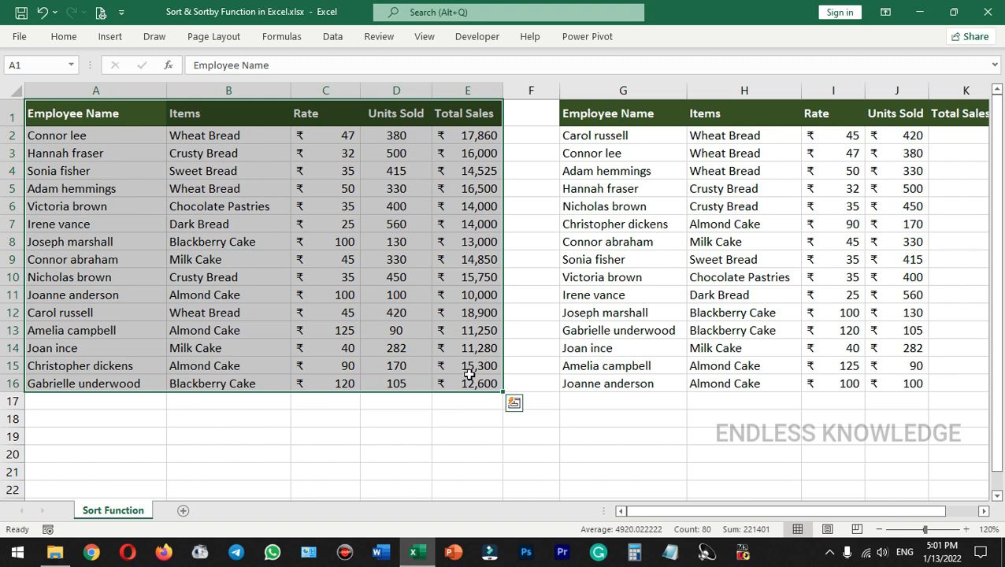
key("ctrl+t")
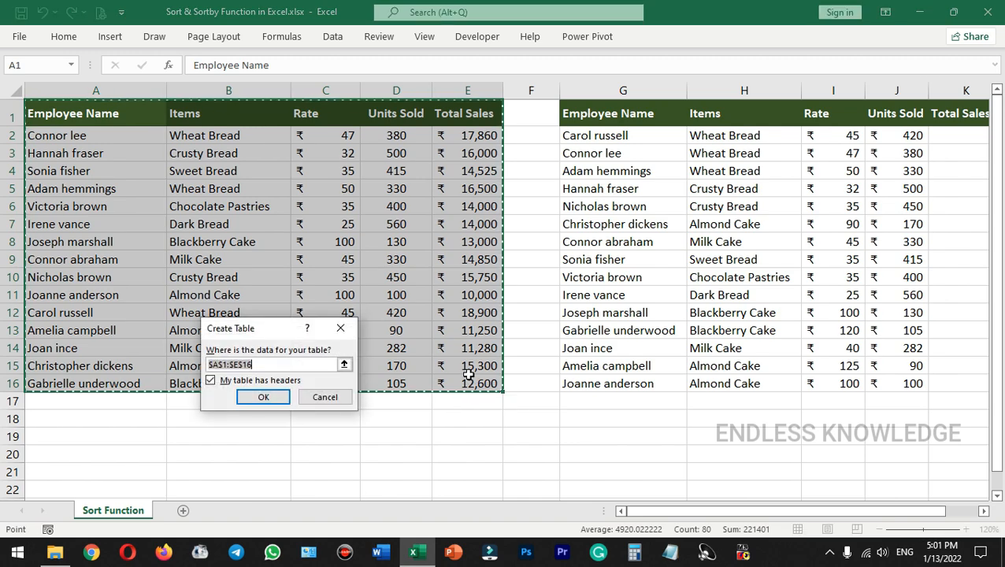
left_click(268, 399)
left_click(164, 424)
Step: Copy the record in row 14 of the source table and paste it into row 17 directly below the table
left_click_drag(50, 349, 479, 352)
key("ctrl+c")
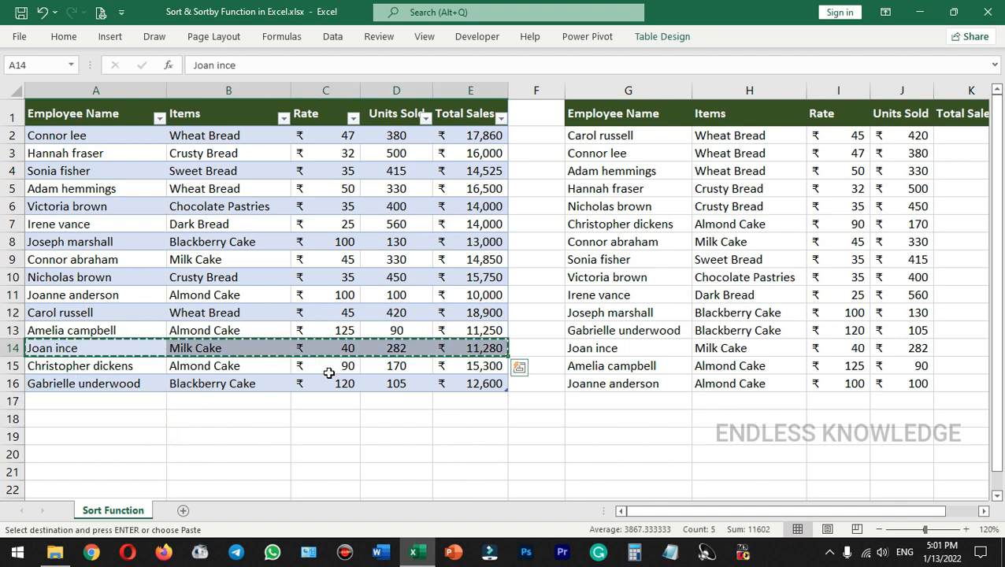
left_click(121, 404)
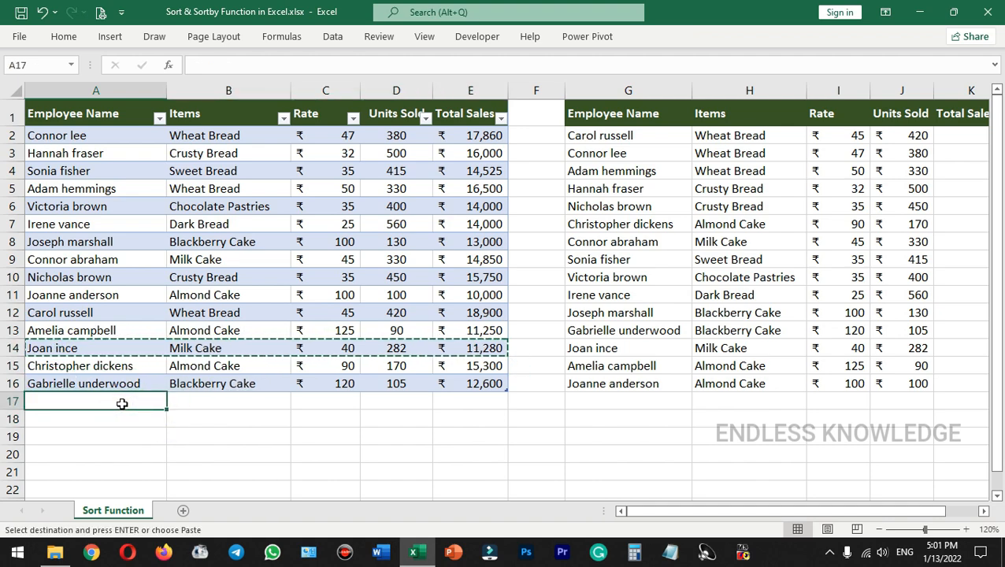
key("ctrl+v")
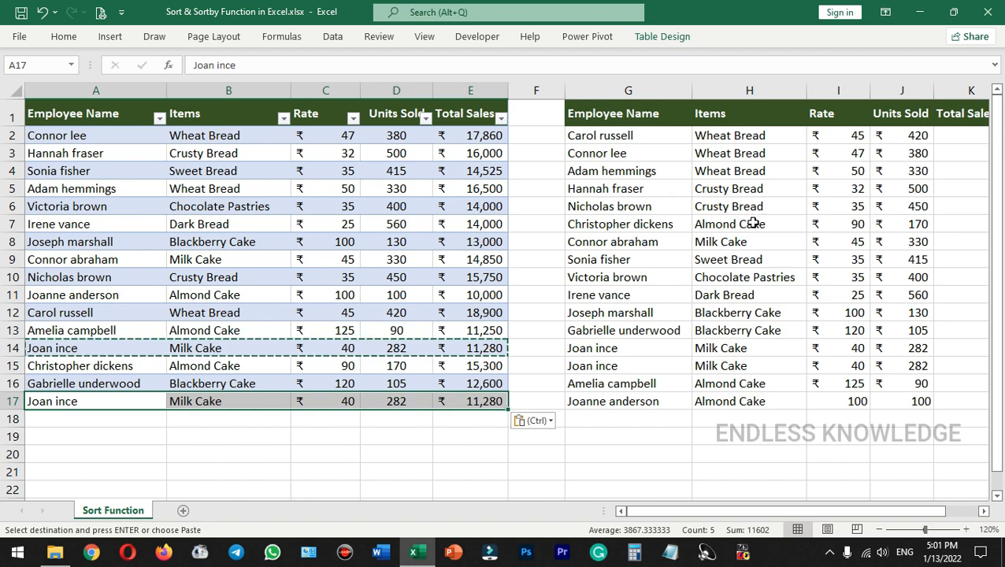
Step: Undo the pasted record and the conversion of the source data into a table
key("ctrl+z")
key("ctrl+z")
key("ctrl+z")
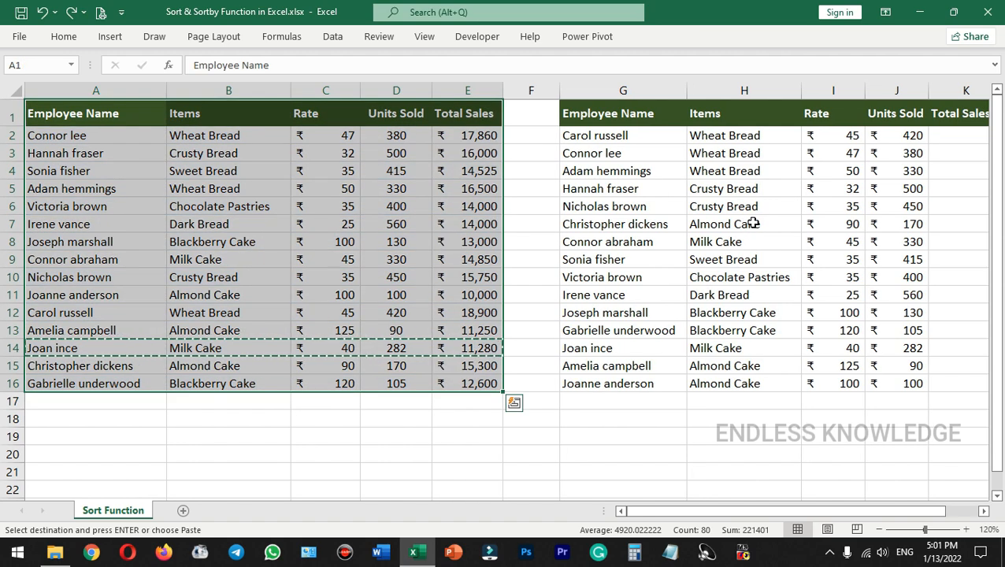
key("Escape")
Step: Delete the existing SORTBY formula from cell G2
left_click(733, 232)
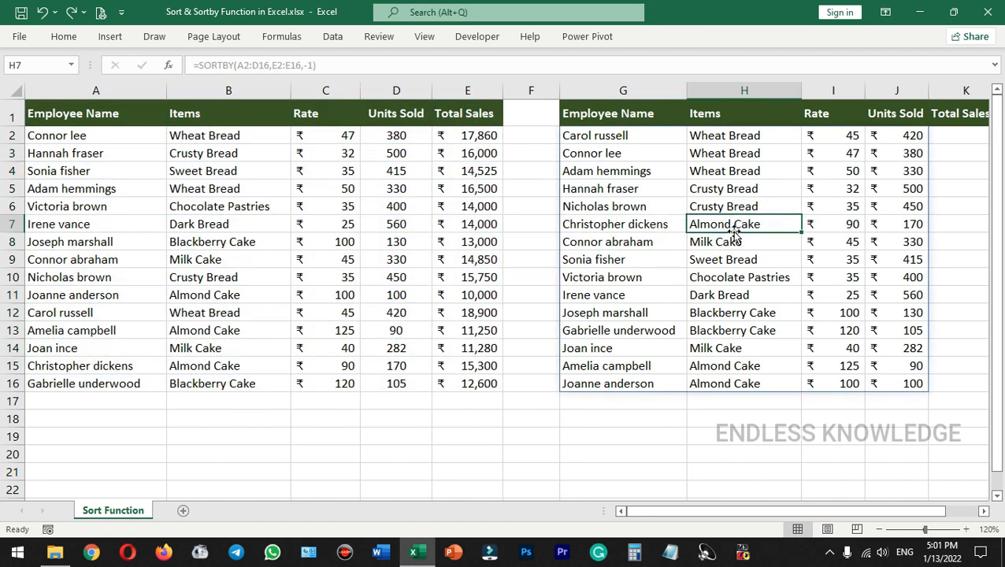
left_click(758, 206)
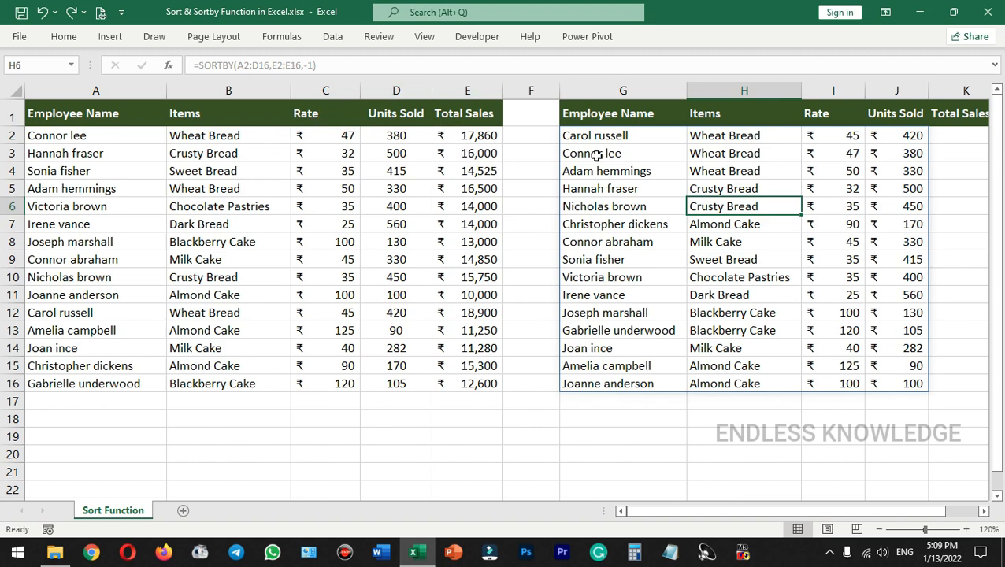
left_click(636, 135)
key("Delete")
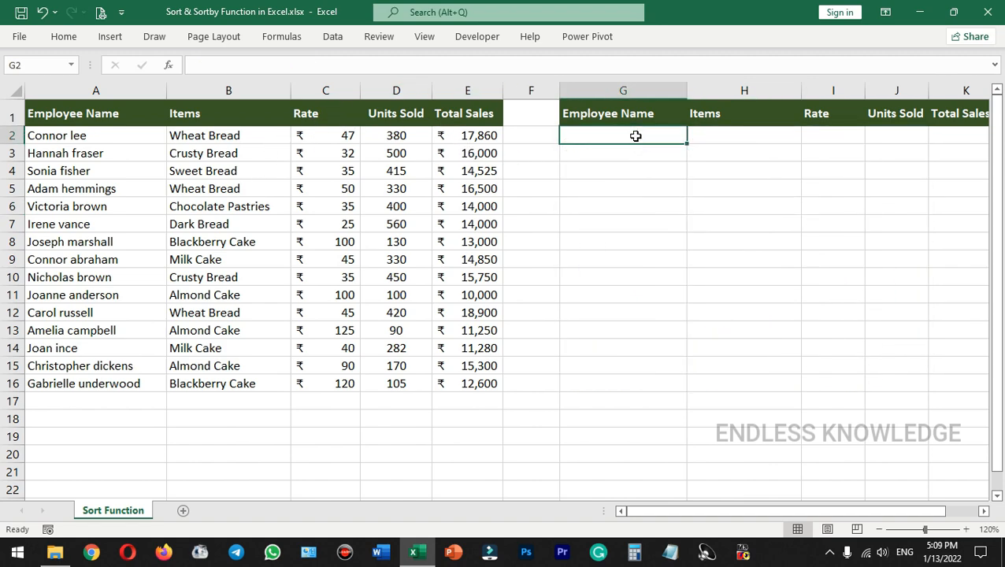
Step: Examine the Items and Units Sold columns of the source data, including the repeated Almond Cake entries, as the two sort levels
left_click(245, 136)
left_click_drag(247, 148, 236, 383)
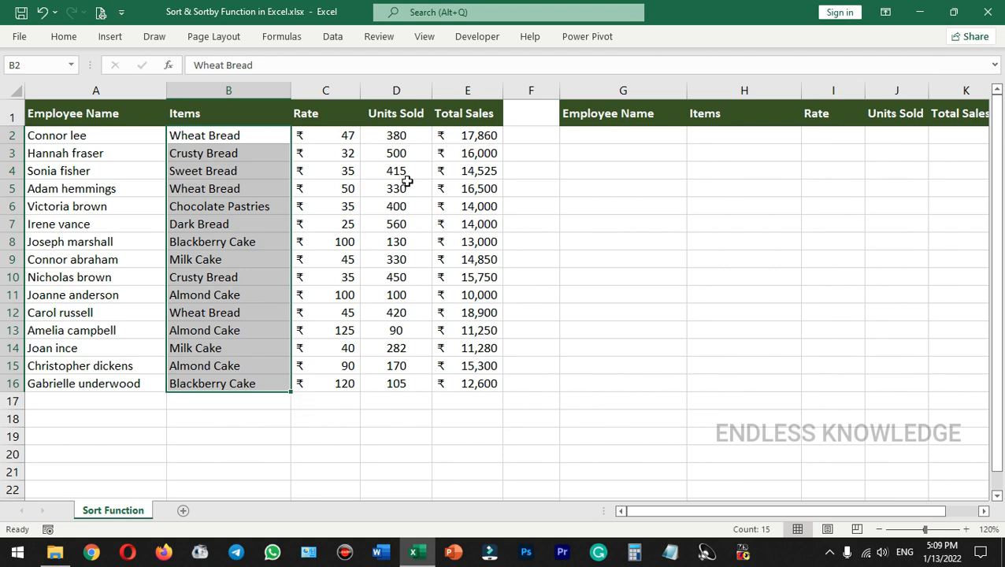
left_click_drag(419, 135, 400, 379)
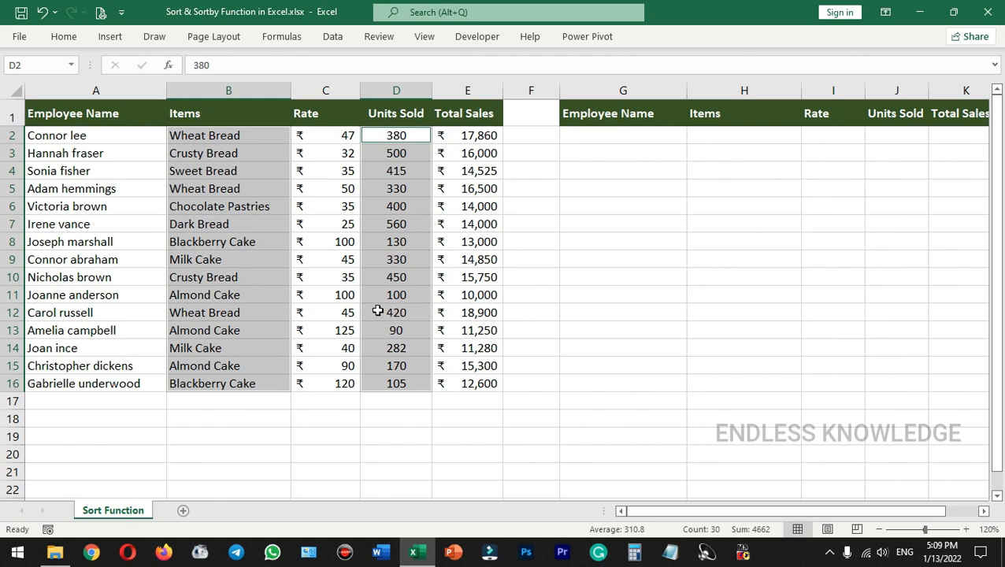
left_click(237, 296)
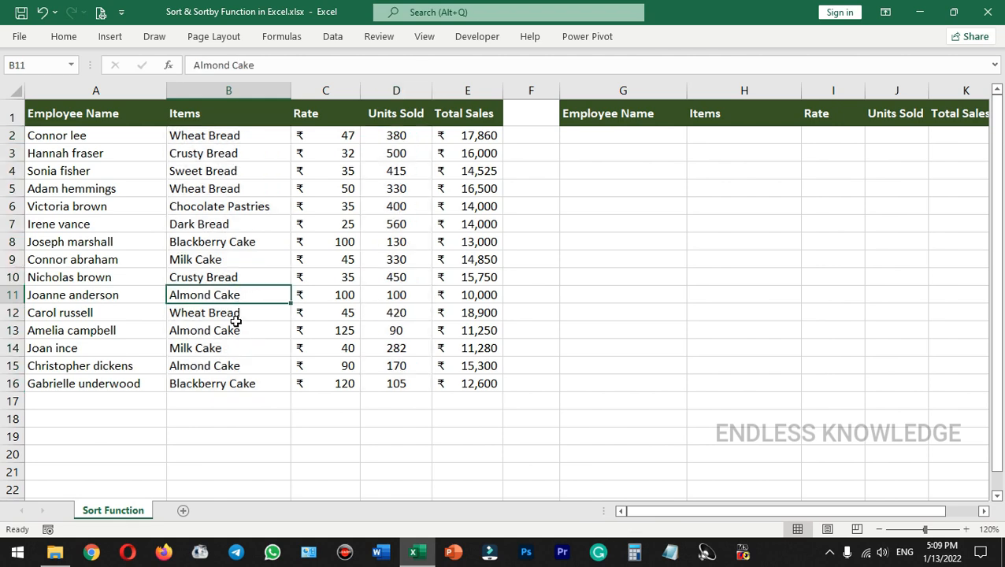
left_click(235, 315)
left_click(236, 331)
left_click(240, 366, "ctrl")
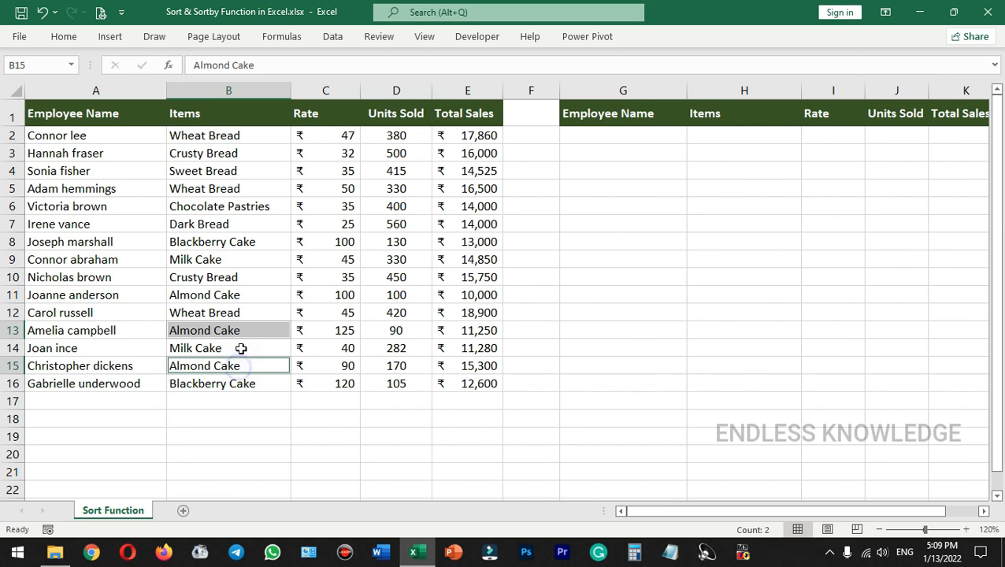
left_click(257, 295, "ctrl")
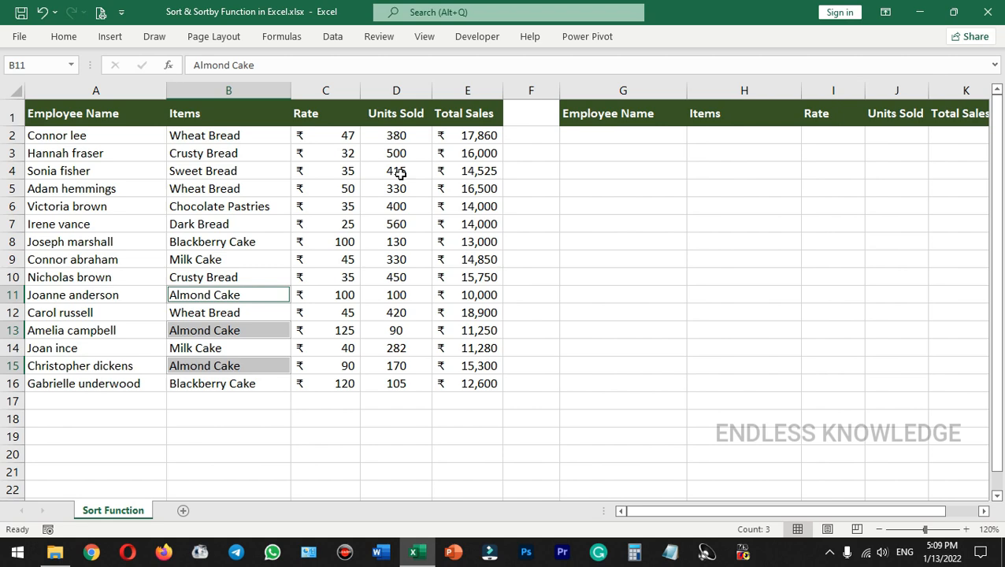
left_click(247, 90)
left_click(386, 90, "ctrl")
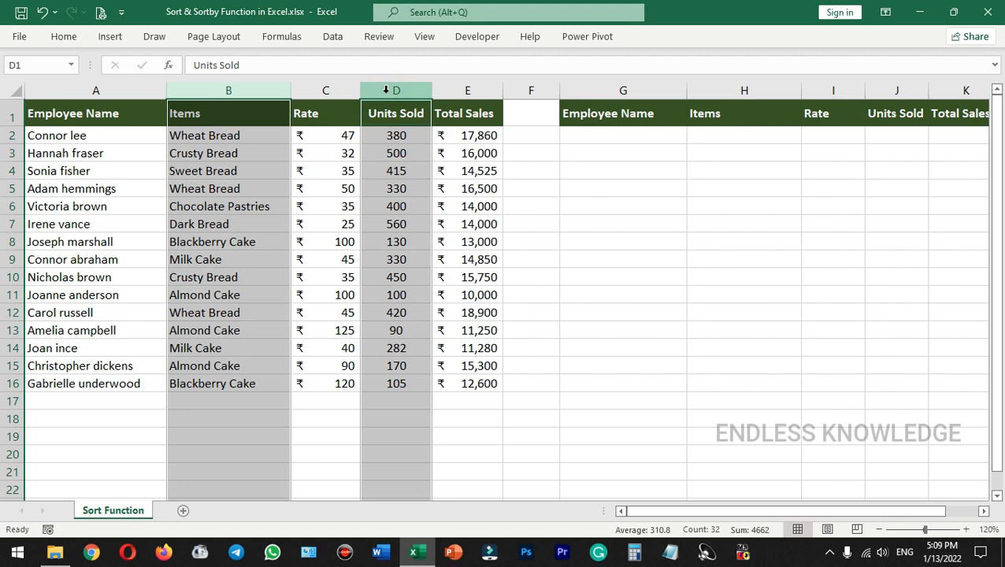
Step: Start a SORTBY formula in G2 with the full source range A2:E16 as the array to sort
left_click(625, 138)
type("=sort")
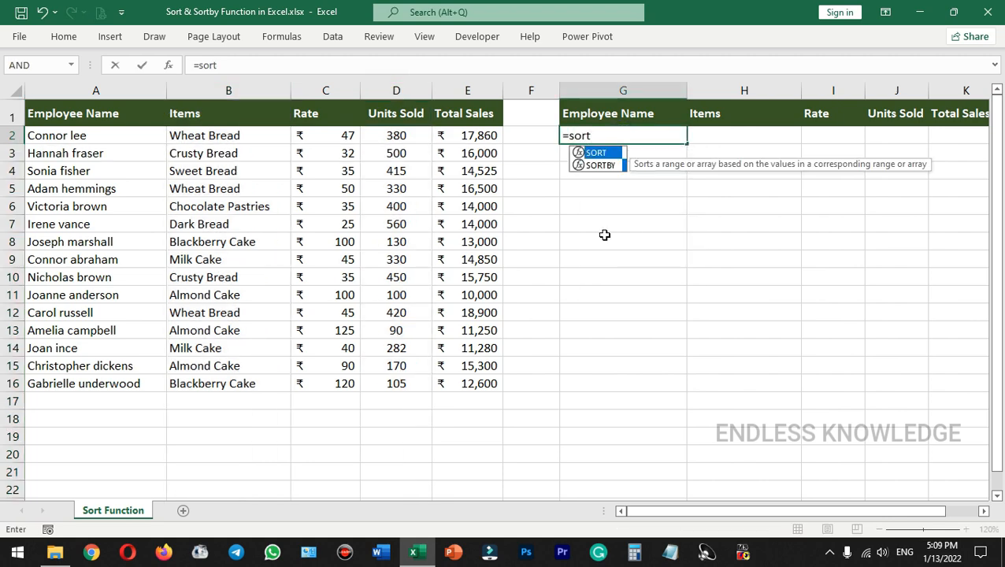
key("Down")
key("Tab")
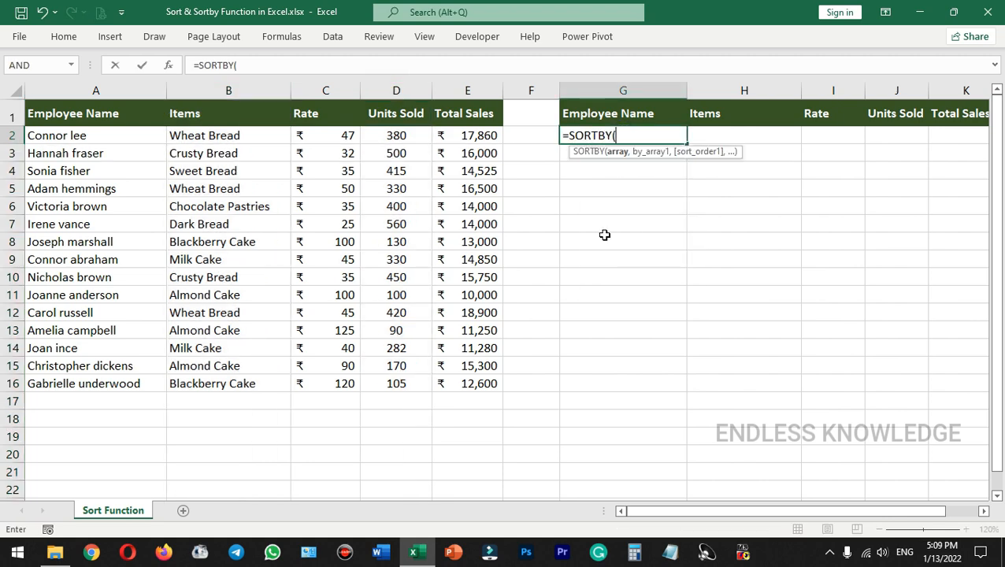
left_click_drag(76, 135, 453, 376)
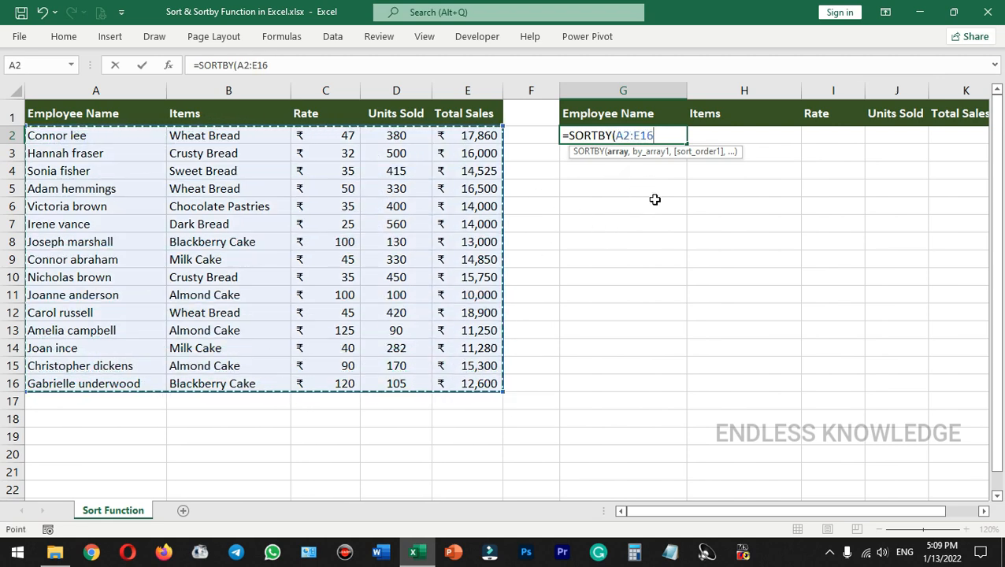
type(",")
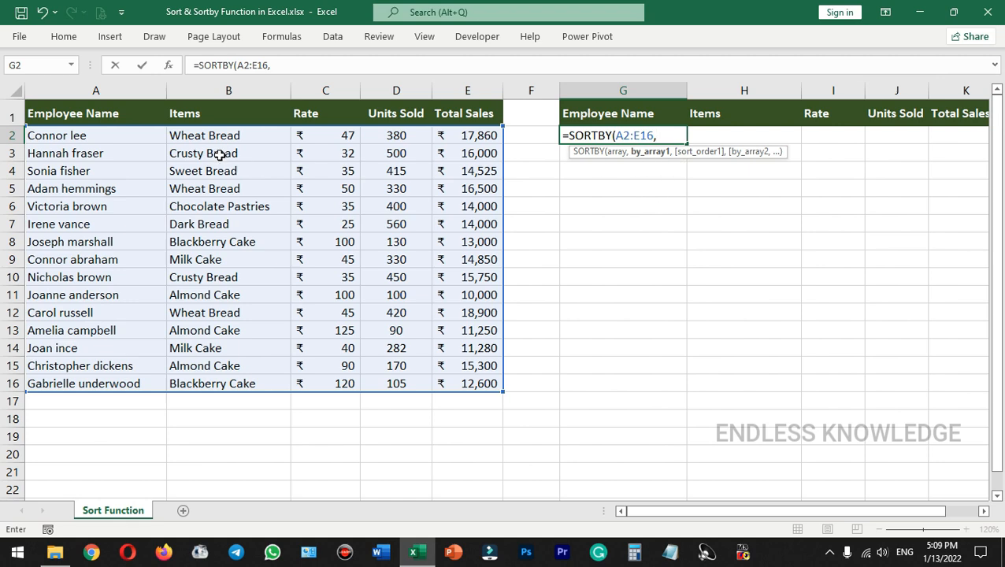
Step: Add Items B2:B16 as the first sort-by array with sort order 1 for ascending
left_click_drag(251, 136, 253, 381)
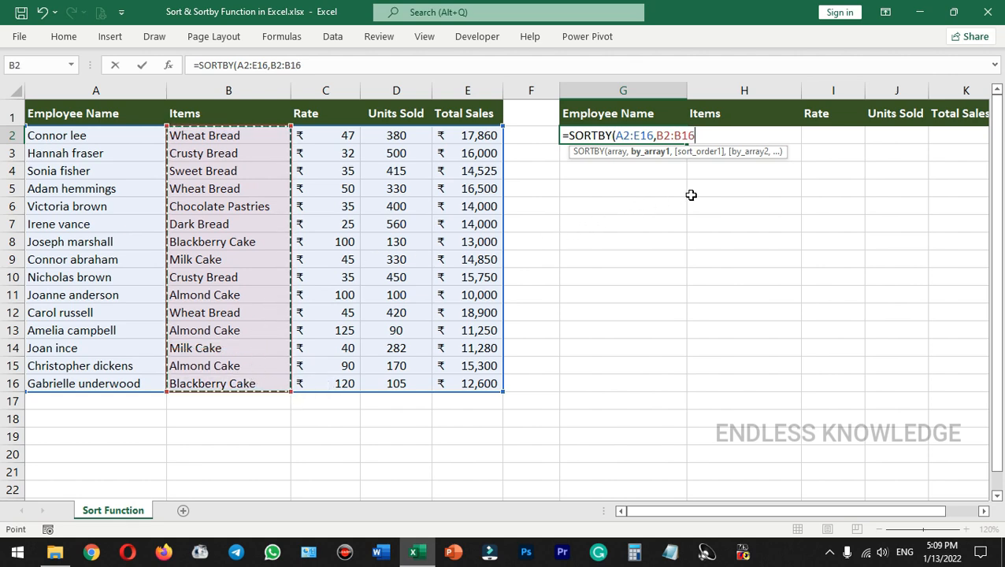
type(",")
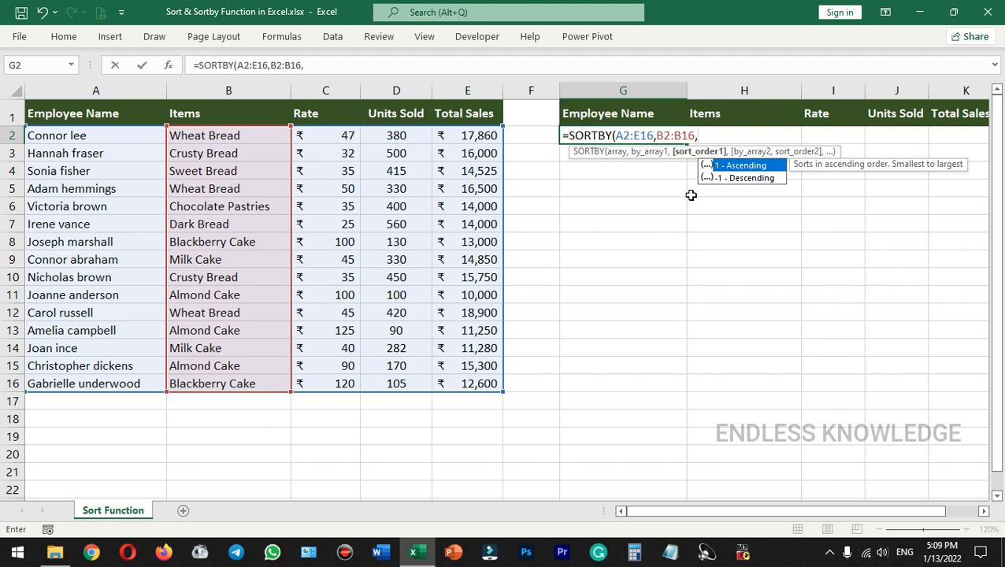
type("1")
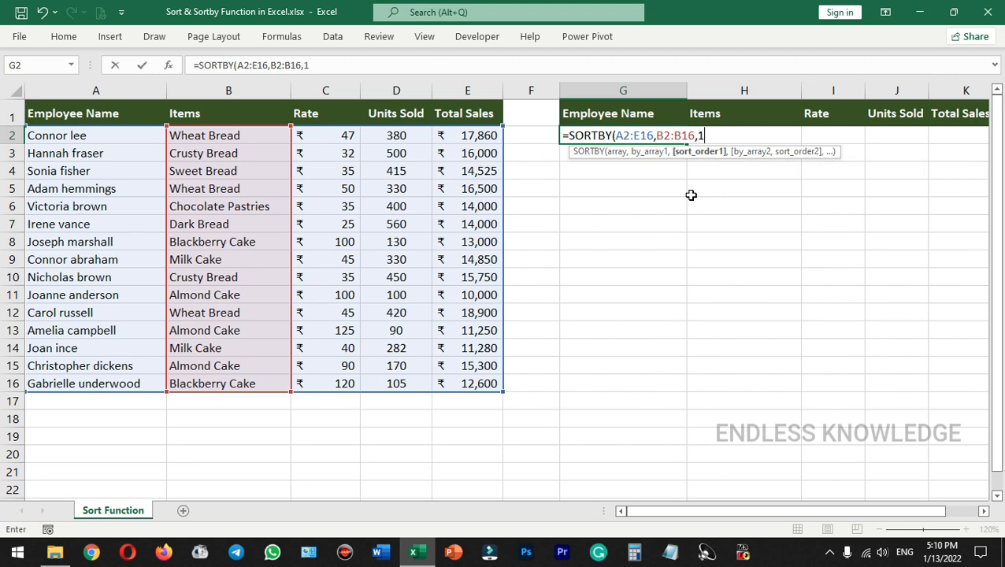
type(",")
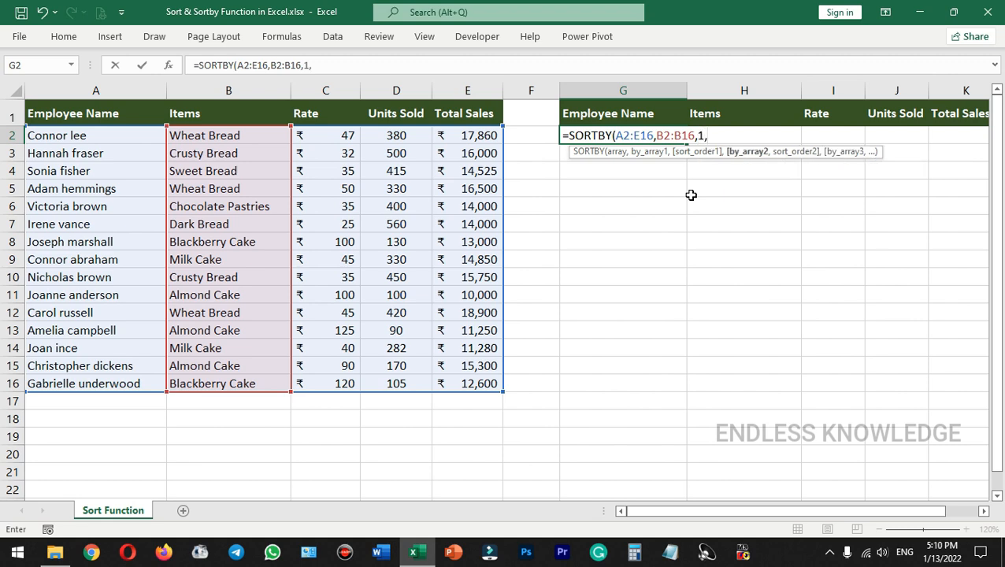
Step: Add Units Sold D2:D16 as the second sort-by array with -1 for descending order, and enter the formula
left_click_drag(417, 137, 396, 384)
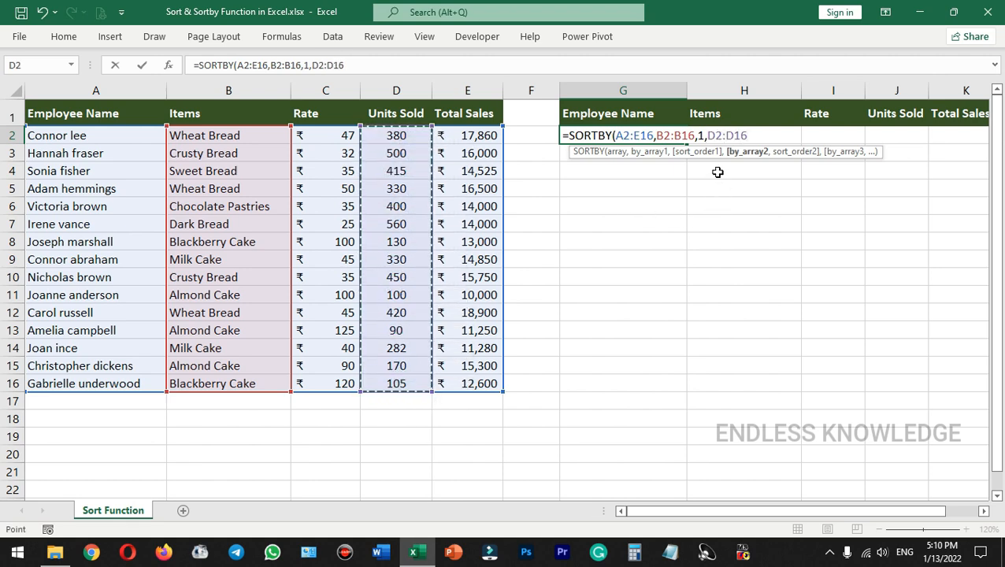
type(",")
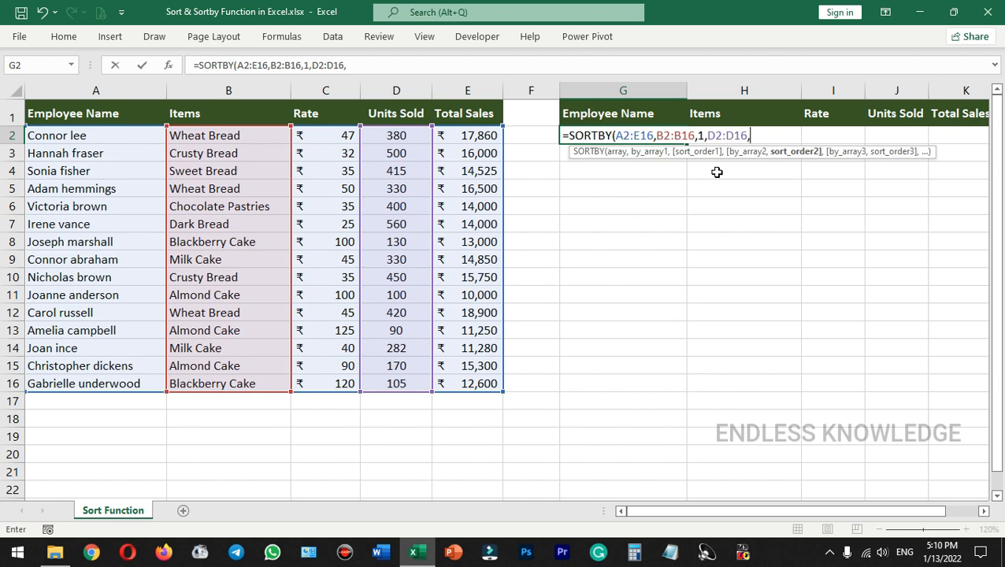
type("-1)")
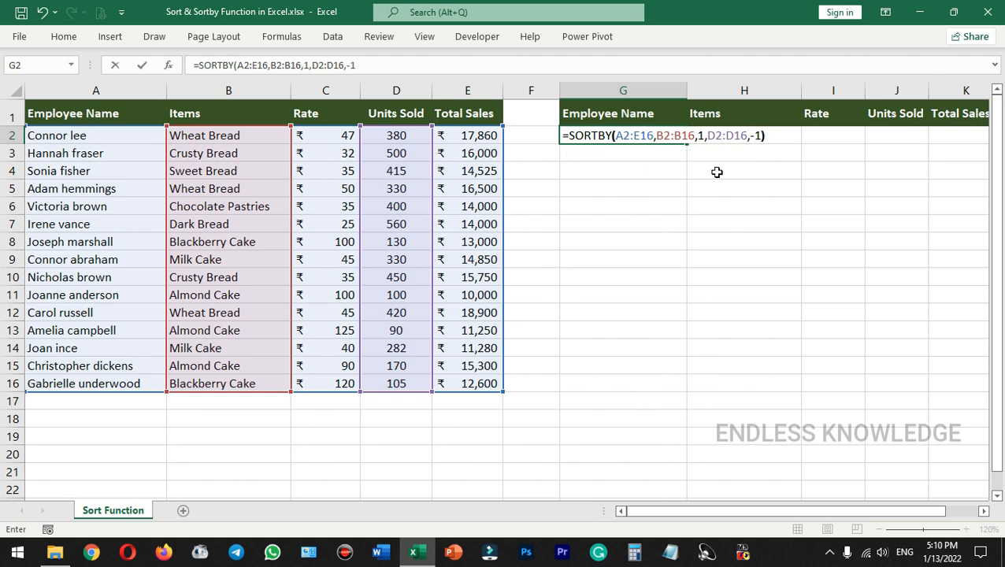
key("Return")
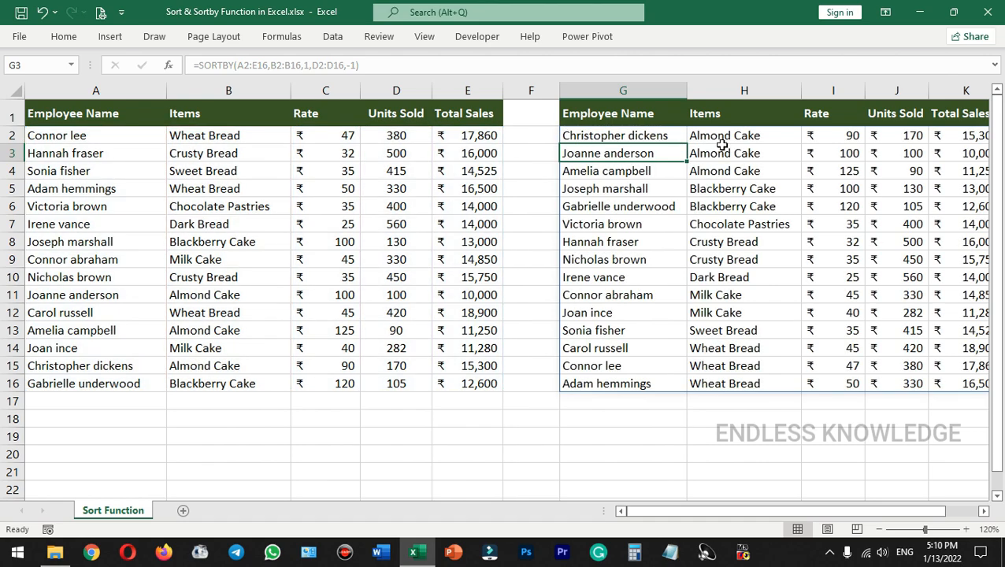
Step: Check the Items order in the sorted list and the Units Sold order within repeated items such as Almond Cake and Wheat Bread
left_click(730, 137)
left_click_drag(730, 155, 734, 208)
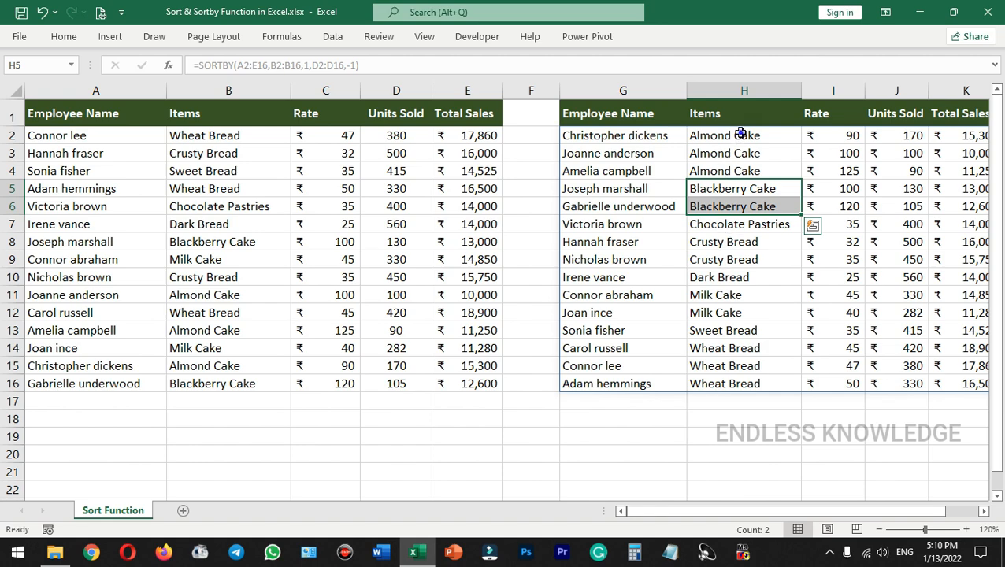
left_click_drag(741, 134, 740, 167)
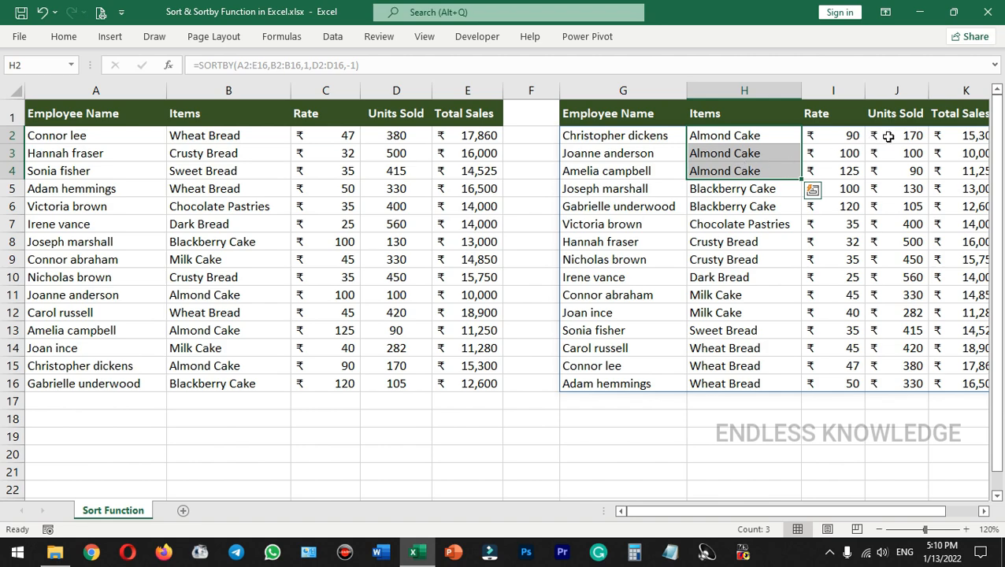
left_click_drag(886, 135, 891, 162)
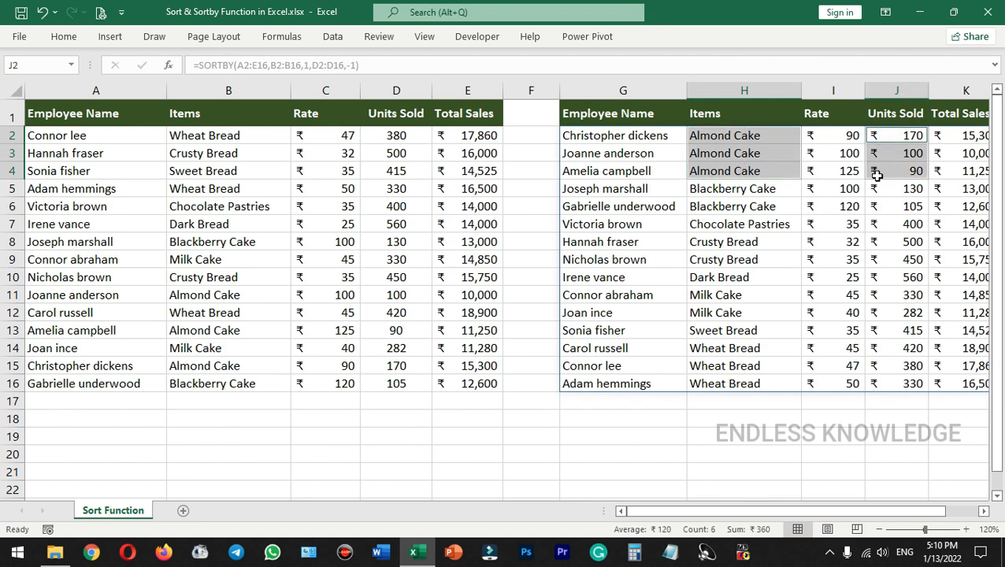
left_click_drag(751, 352, 746, 380)
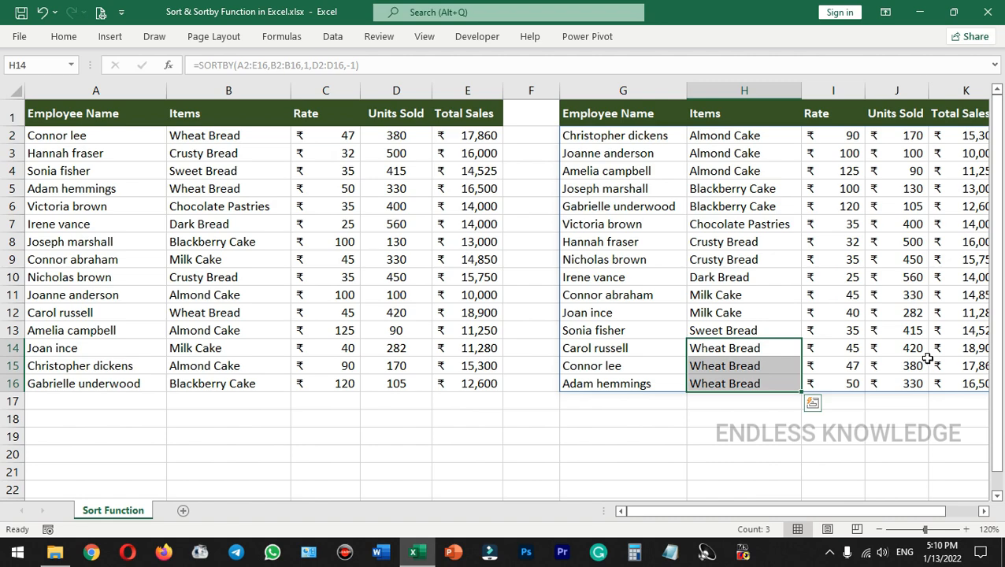
left_click_drag(911, 348, 906, 382)
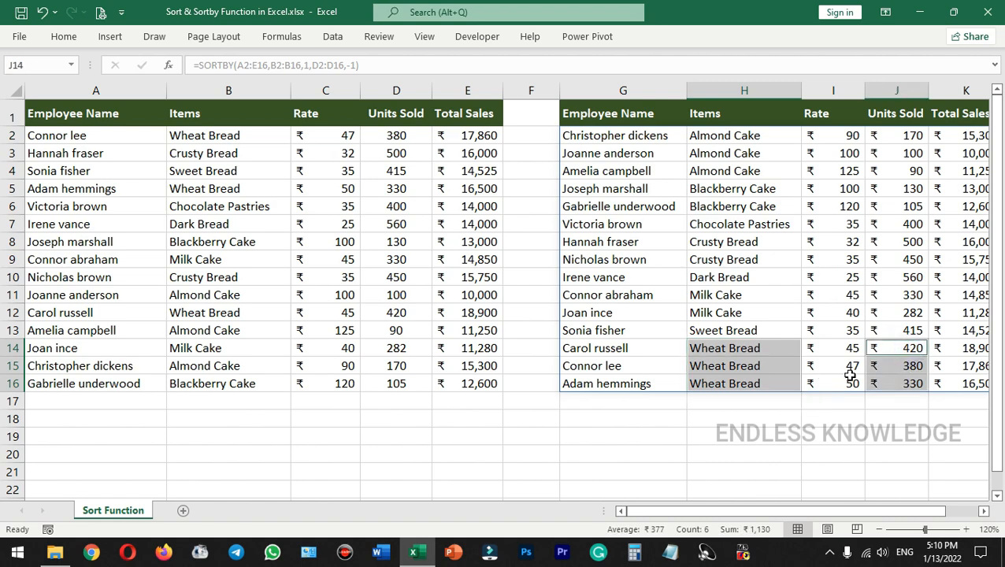
left_click(760, 413)
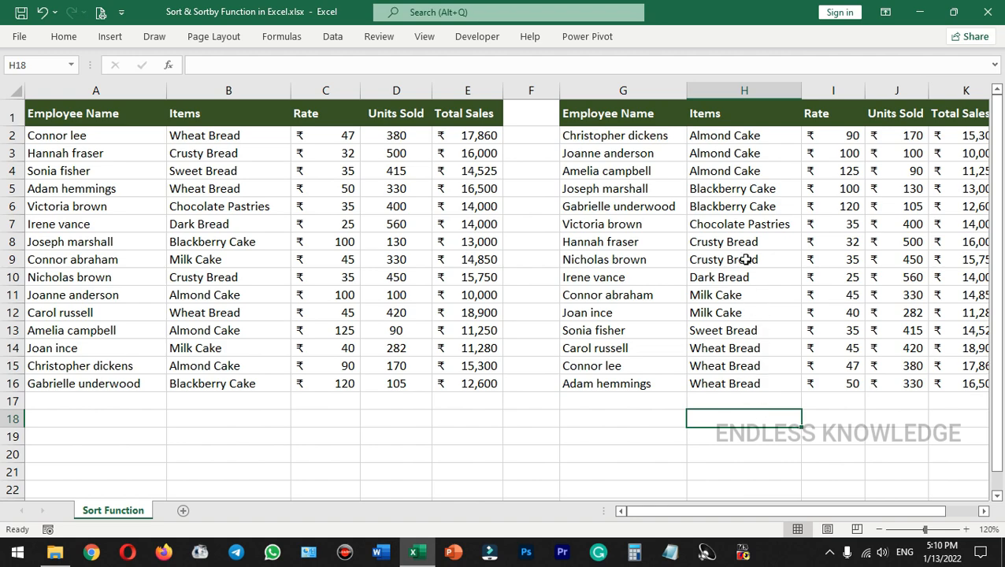
left_click(731, 118)
left_click(897, 118)
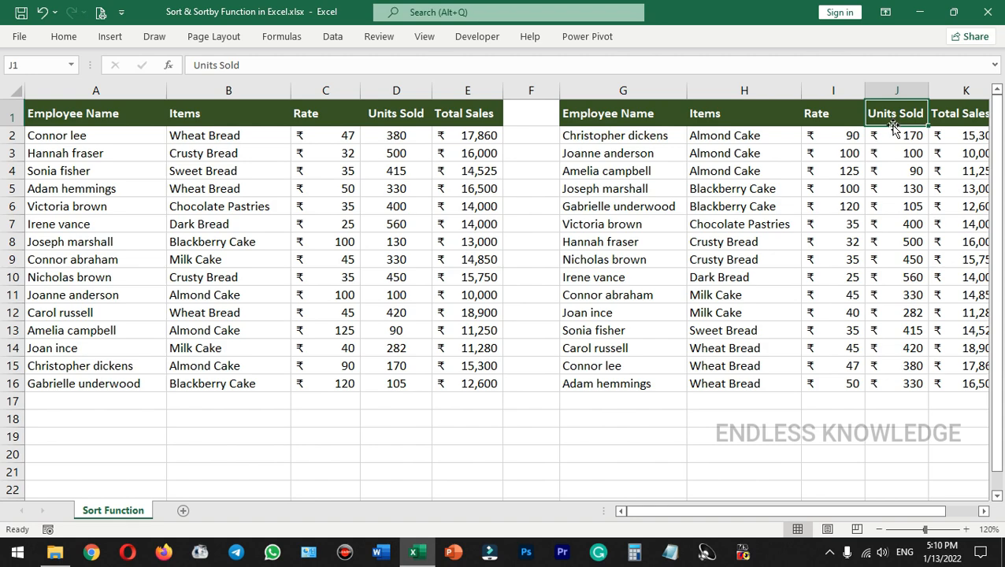
left_click(630, 141)
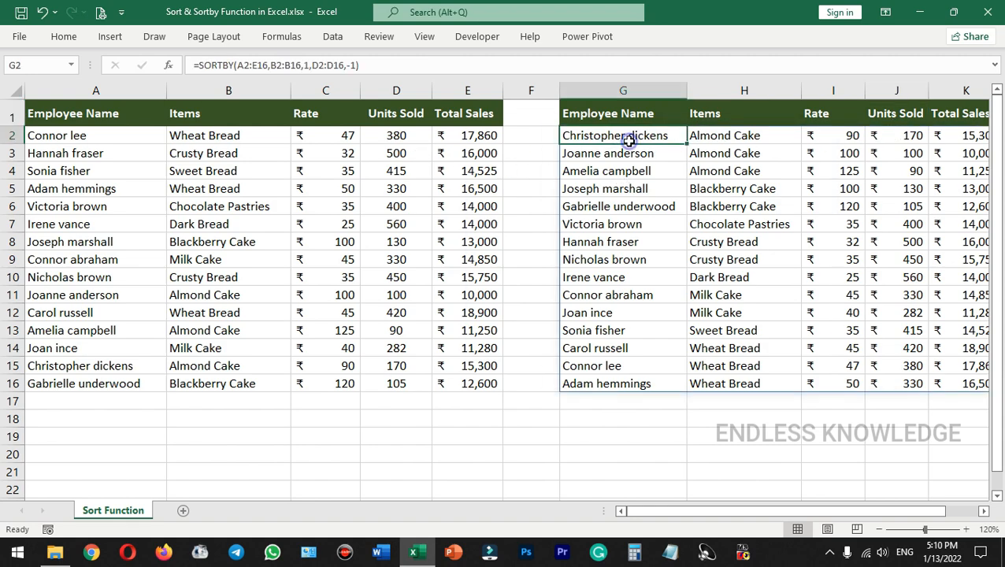
left_click(832, 140)
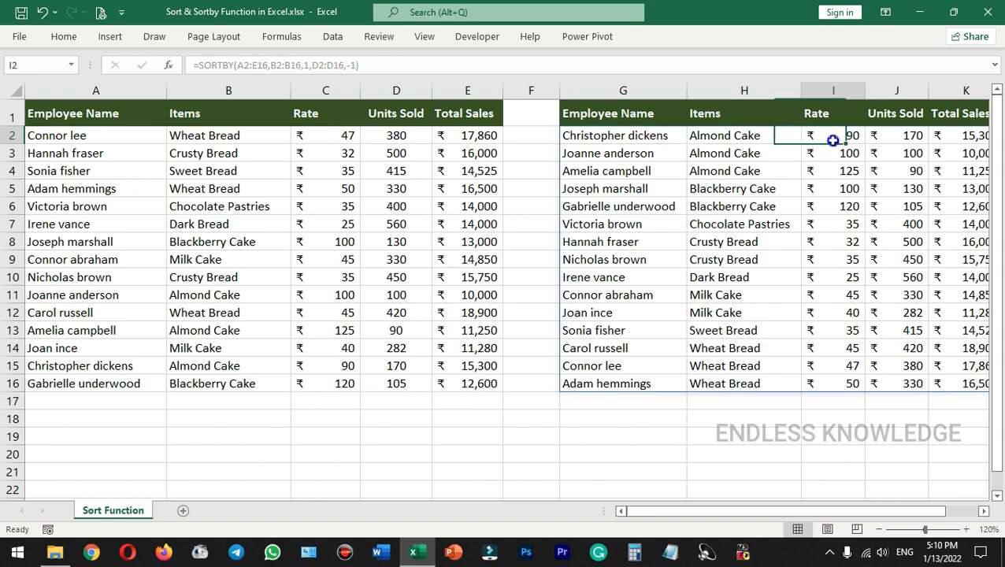
left_click(963, 140)
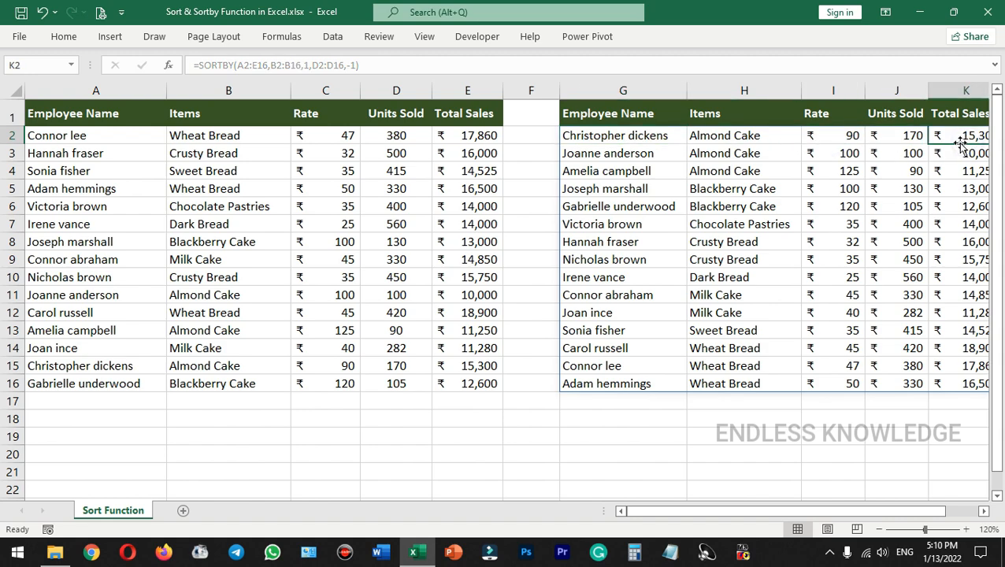
Step: Clear the formula in G2 and start a new SORTBY whose array is a CHOOSE function with index numbers {1,2}
left_click(638, 138)
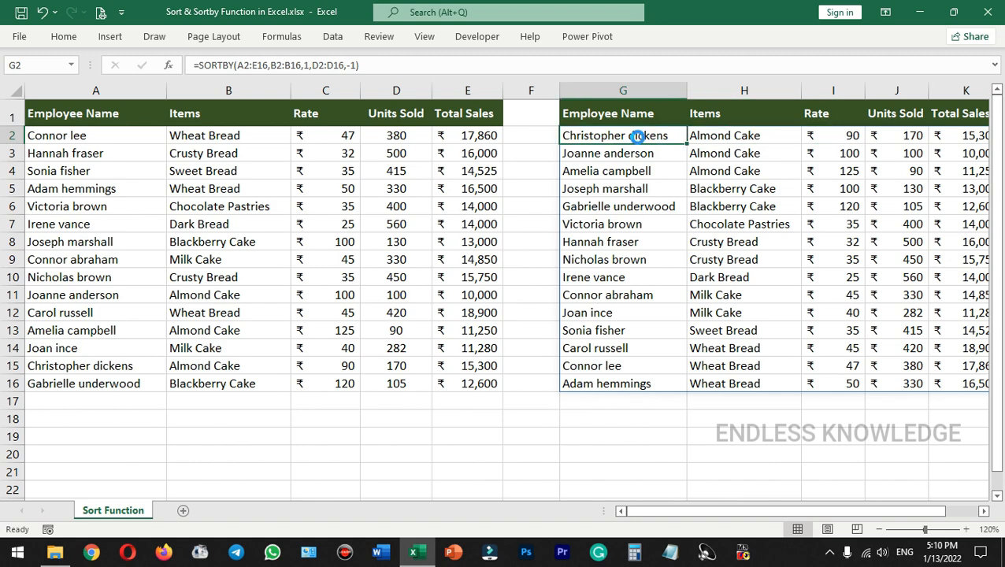
key("Delete")
type("=sort")
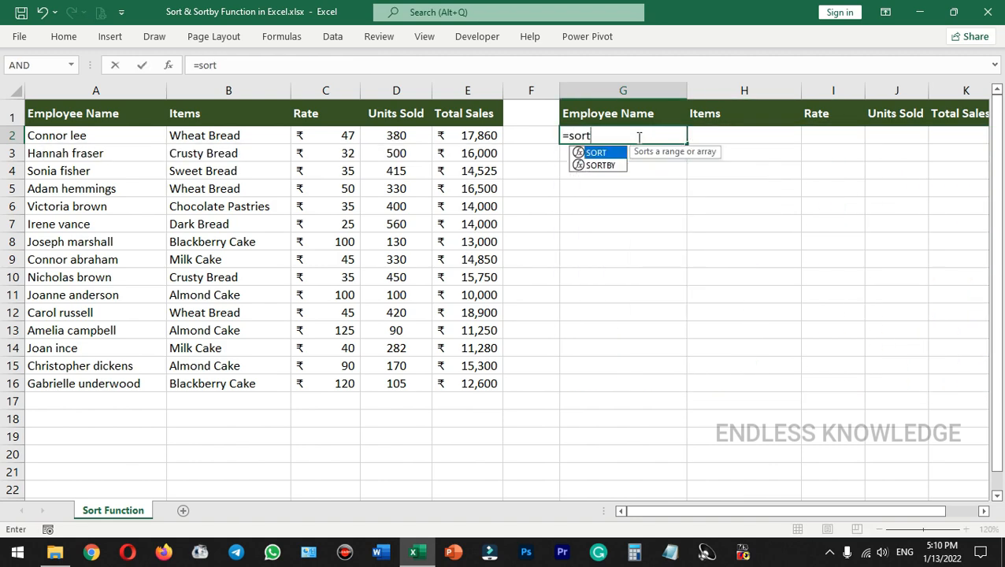
key("Down")
key("Tab")
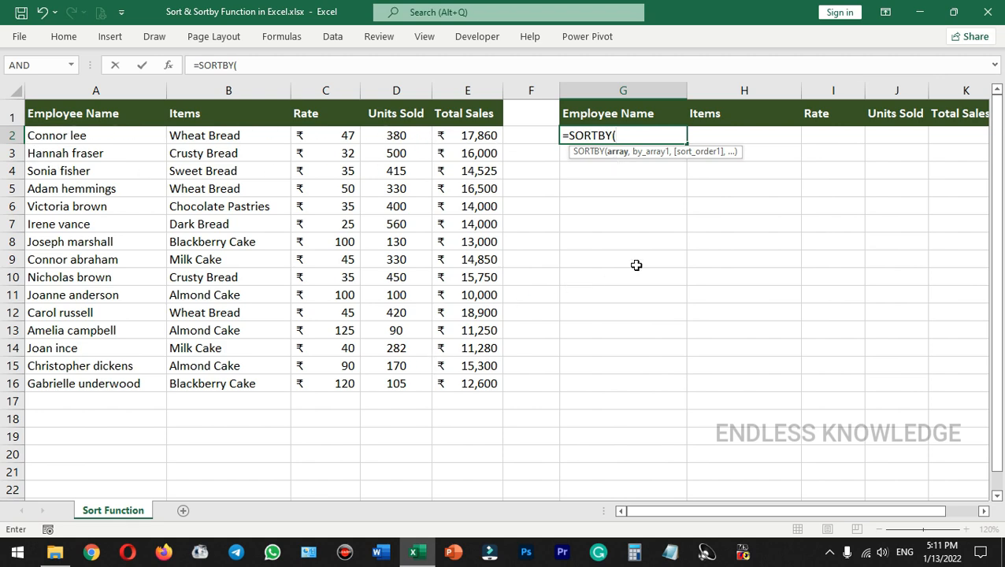
type("choo")
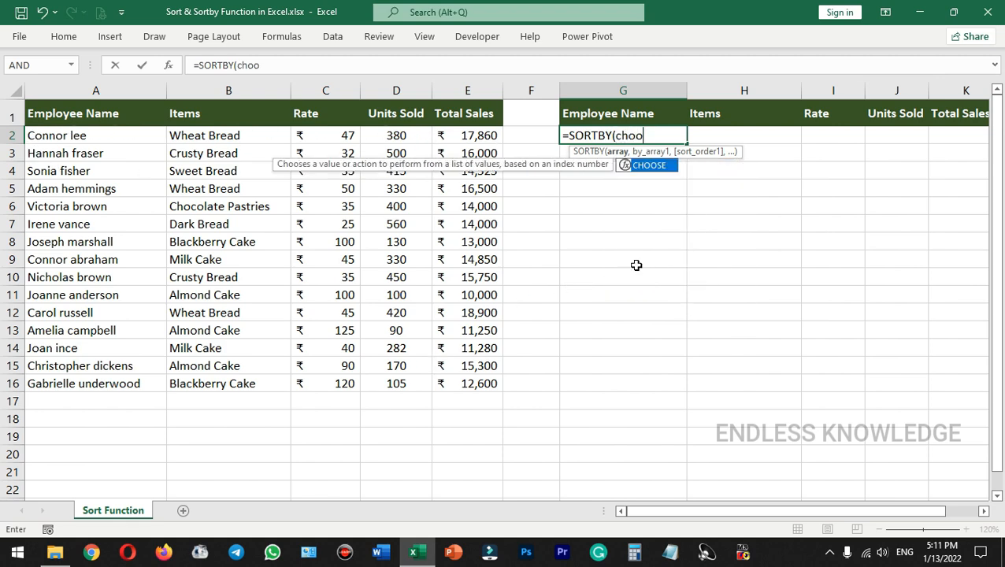
key("Tab")
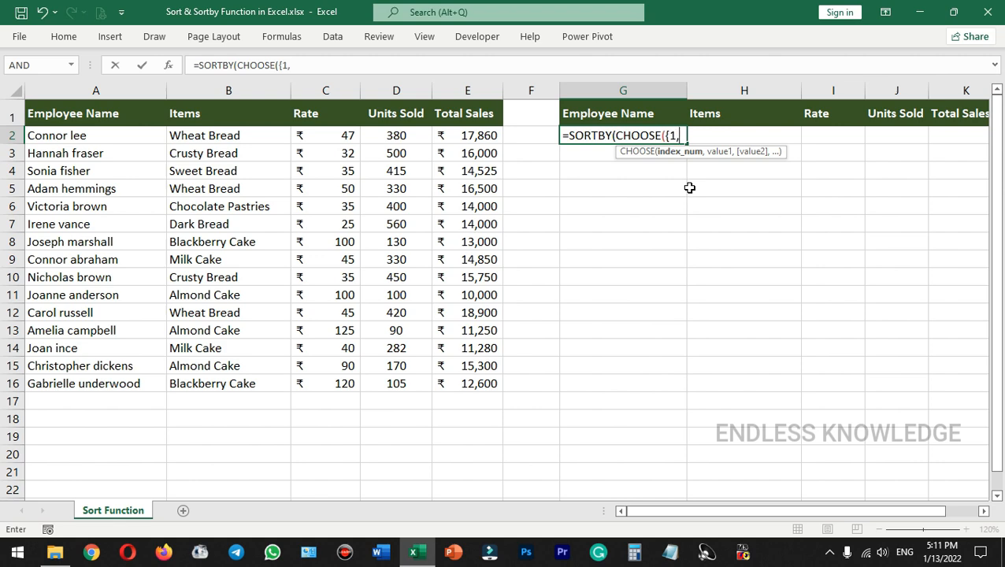
type("2},")
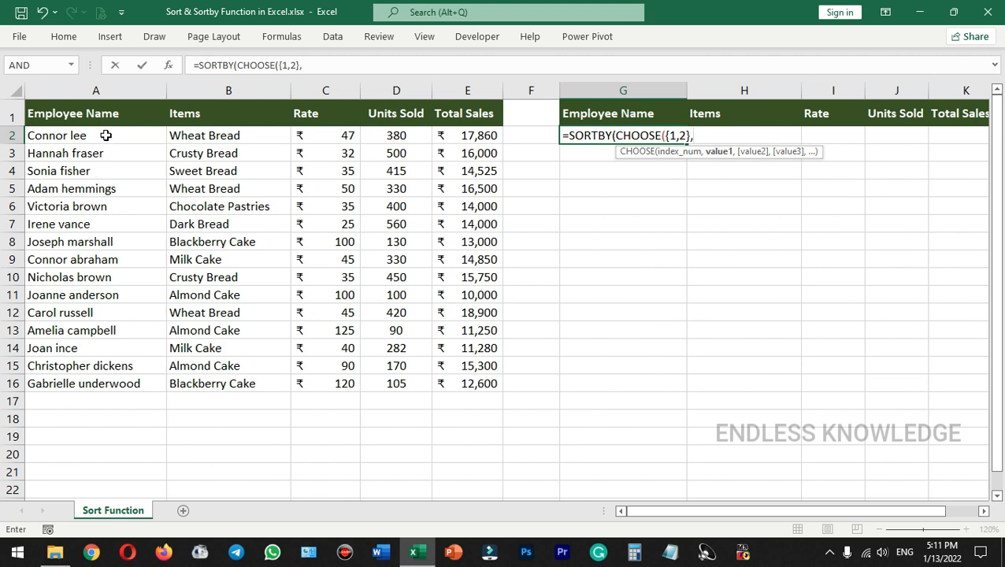
Step: Supply Items B2:B16 and Units Sold D2:D16 as the two CHOOSE values and close the CHOOSE function
left_click_drag(105, 135, 101, 154)
left_click_drag(209, 137, 213, 384)
type(",")
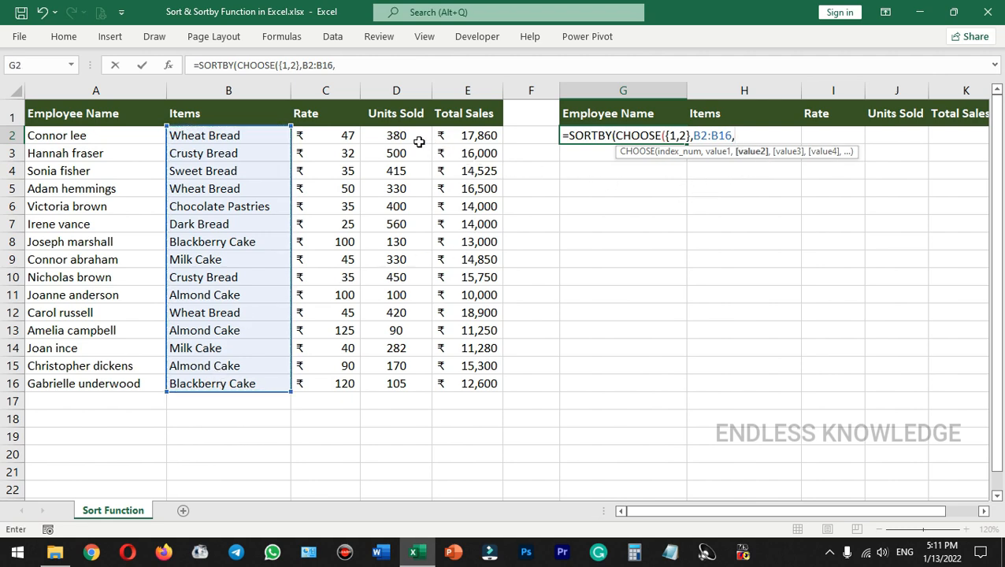
left_click_drag(416, 138, 411, 383)
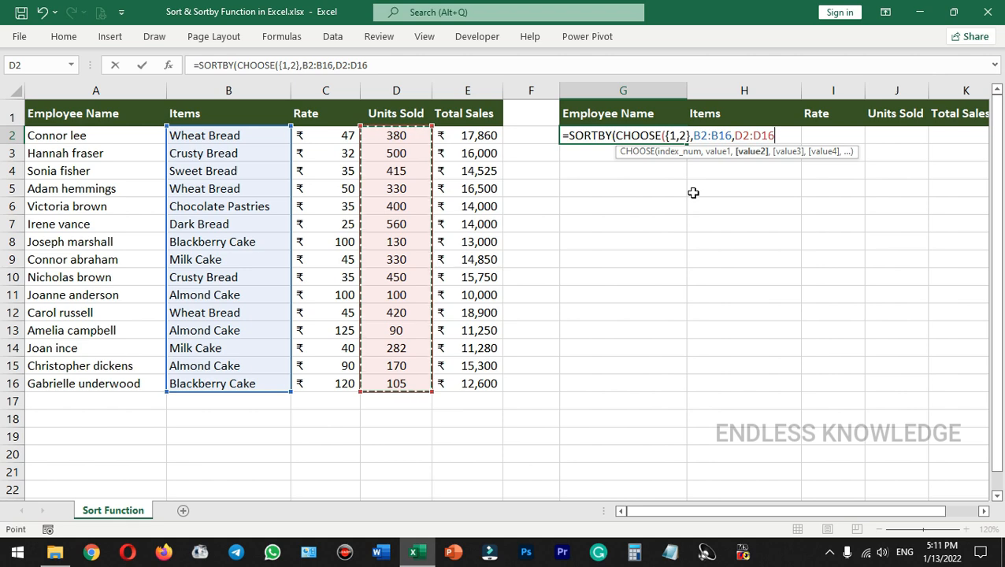
type(")")
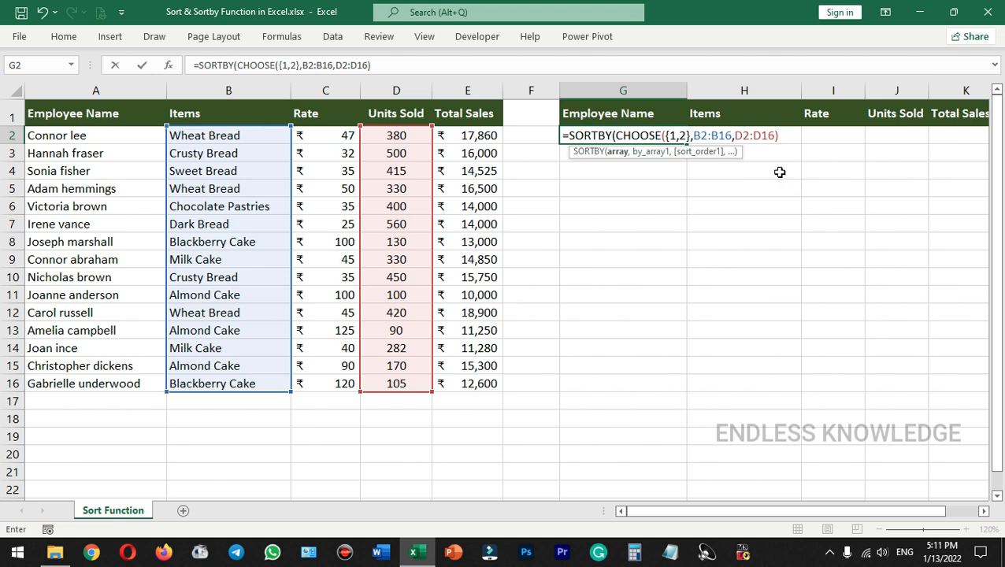
type(",")
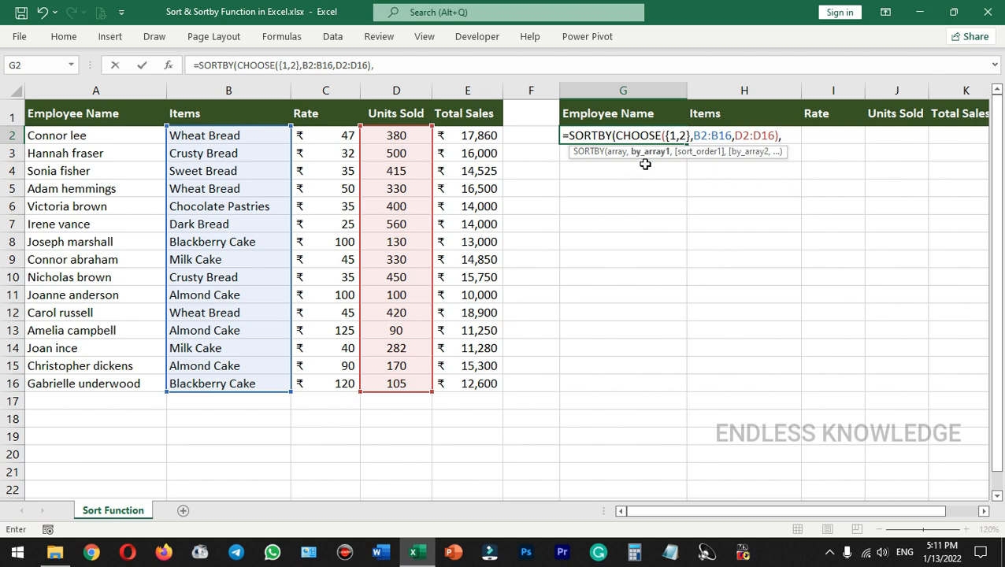
Step: Sort by Items B2:B16 with order 1 and Units Sold D2:D16 with order -1, and enter the formula
left_click_drag(224, 134, 225, 383)
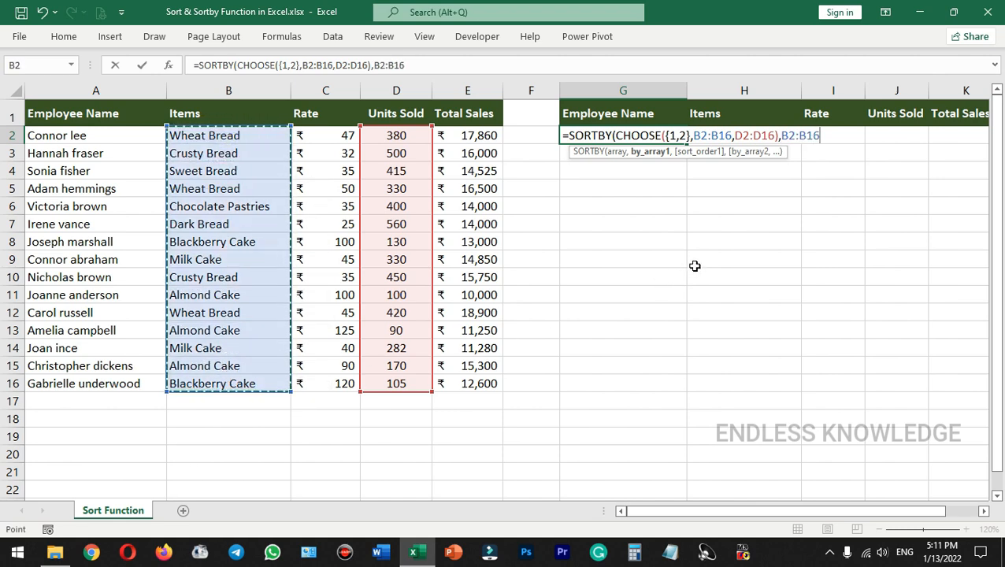
type(",1")
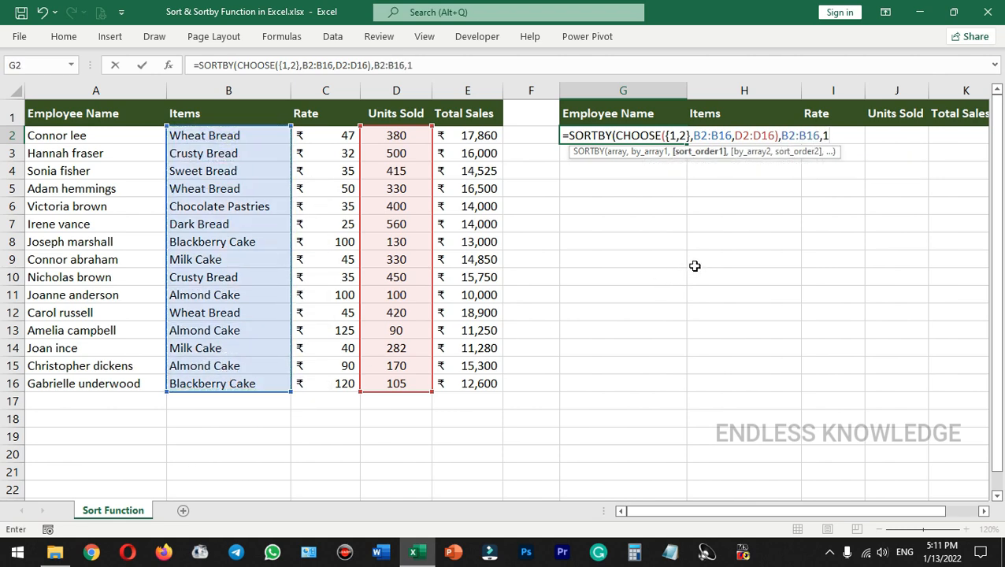
type(",")
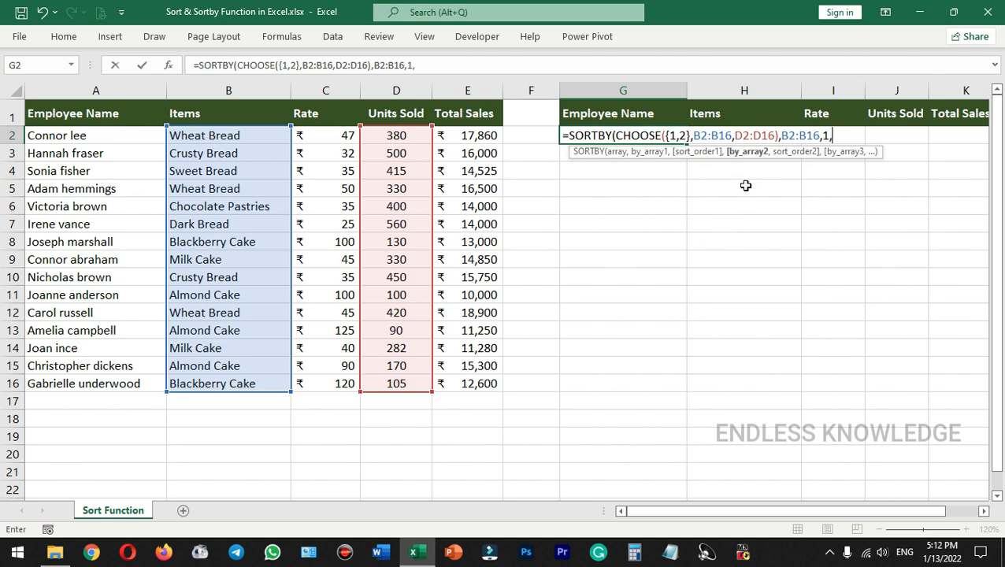
left_click_drag(407, 135, 406, 383)
type(",-1")
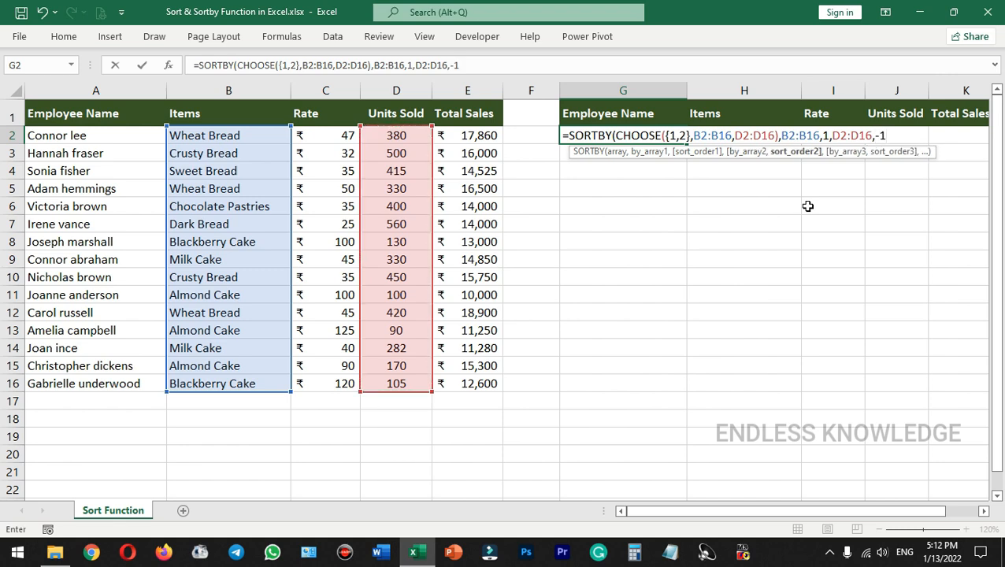
type(")")
key("Return")
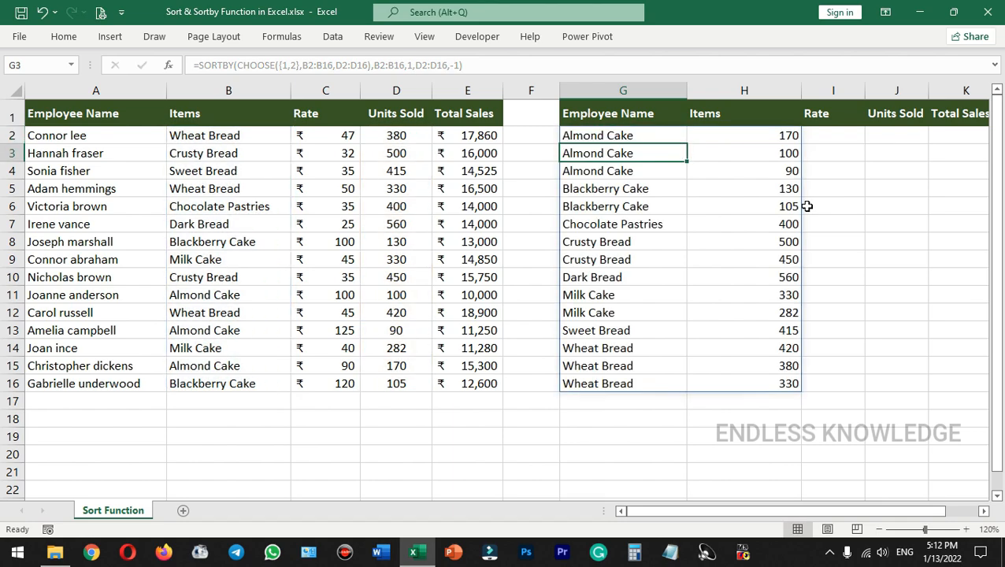
Step: Check the unit order within the Almond Cake and Wheat Bread rows of the two-column sorted list
left_click_drag(635, 136, 664, 169)
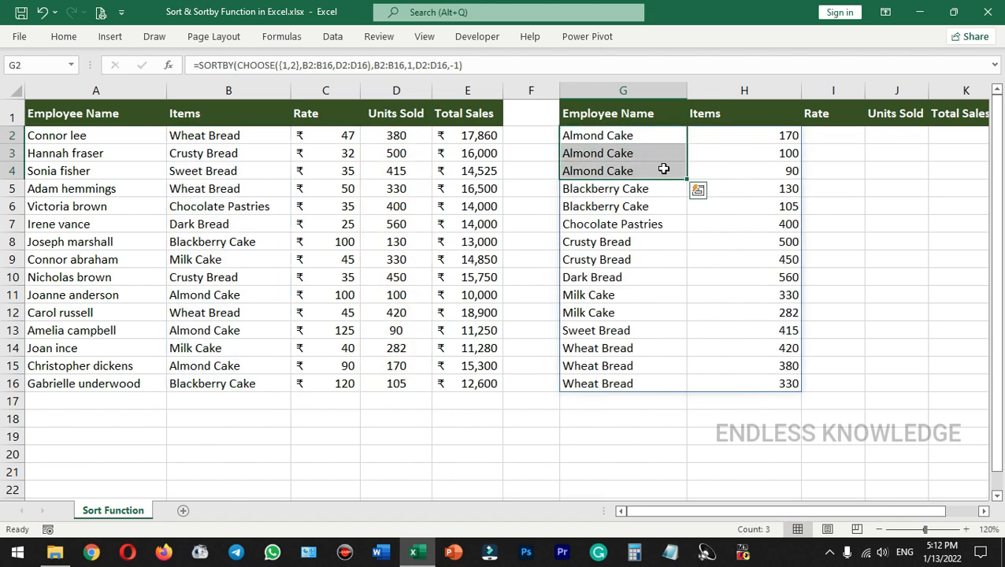
left_click_drag(756, 137, 756, 169)
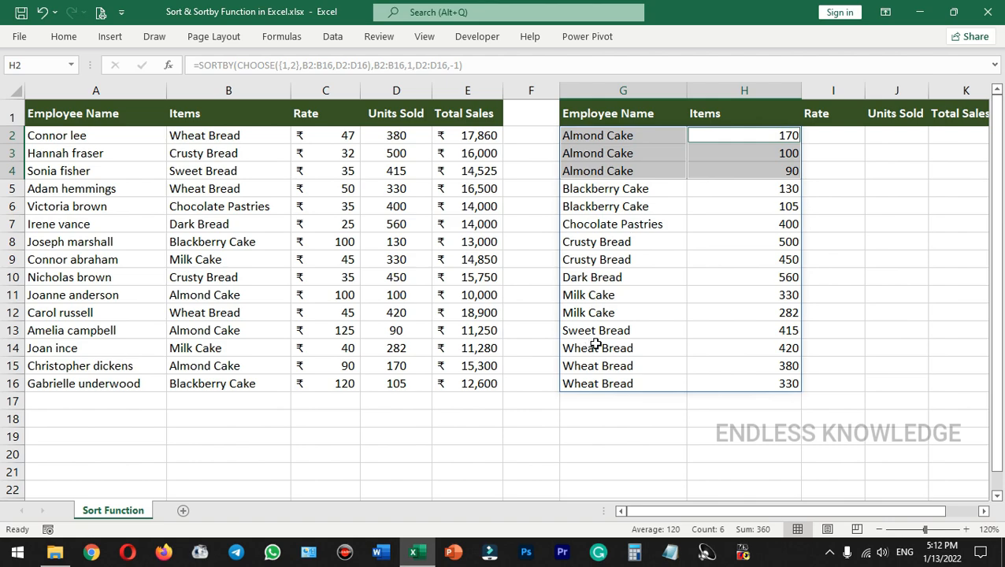
left_click_drag(596, 344, 616, 381)
left_click_drag(749, 347, 749, 381)
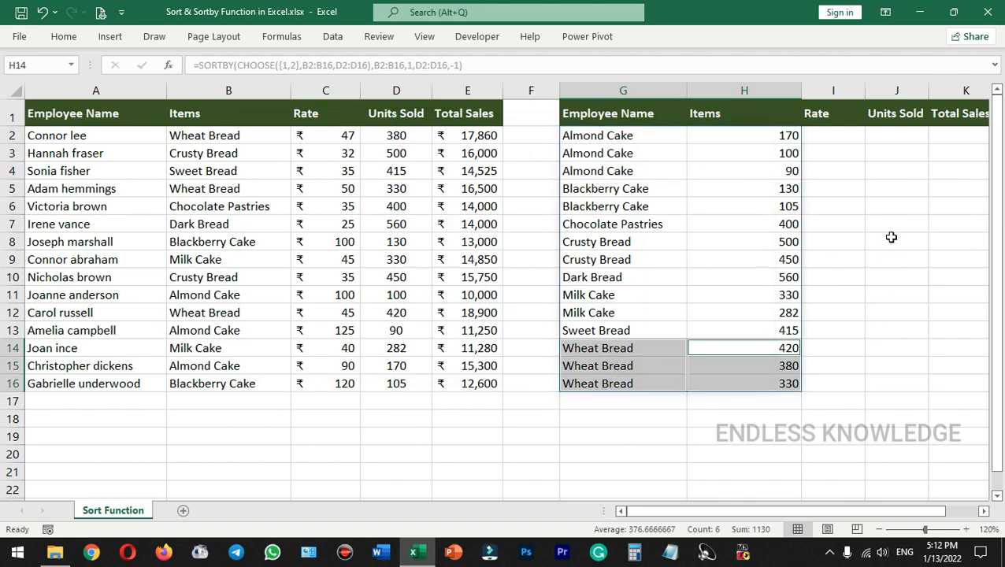
left_click(879, 206)
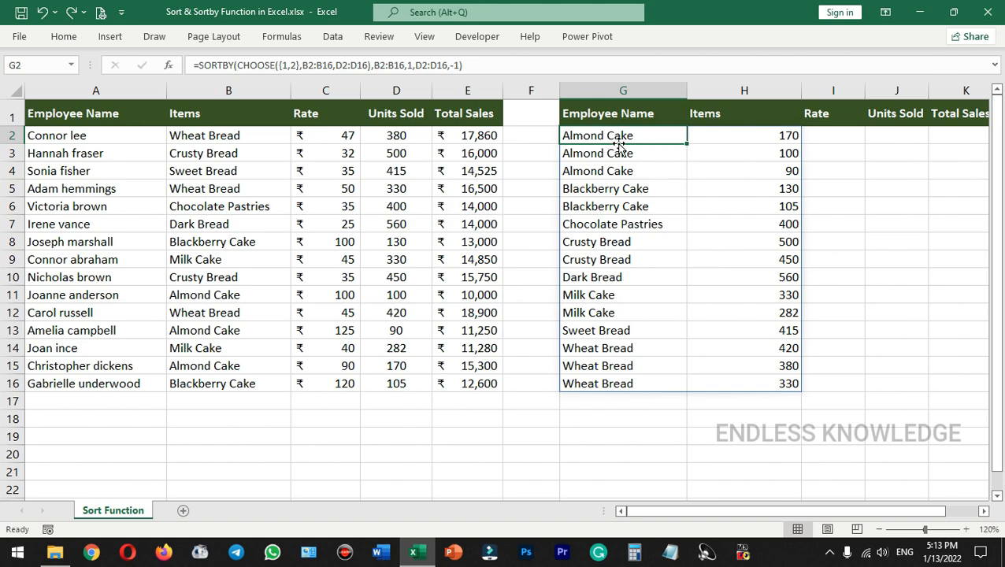
Step: Wrap the SORTBY formula in G2 in a FILTER function, using the sorted result as its array
double_click(582, 137)
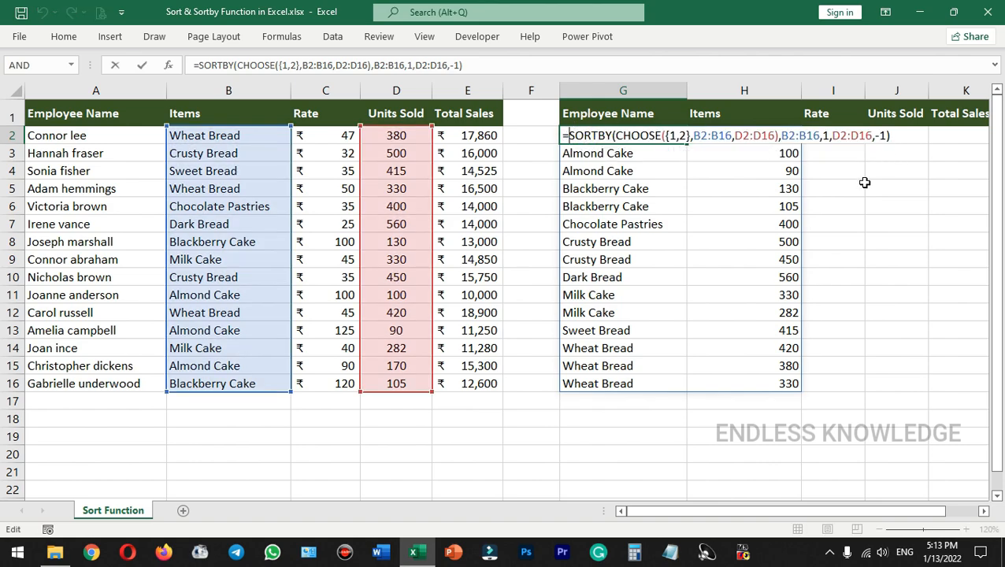
type("filter(")
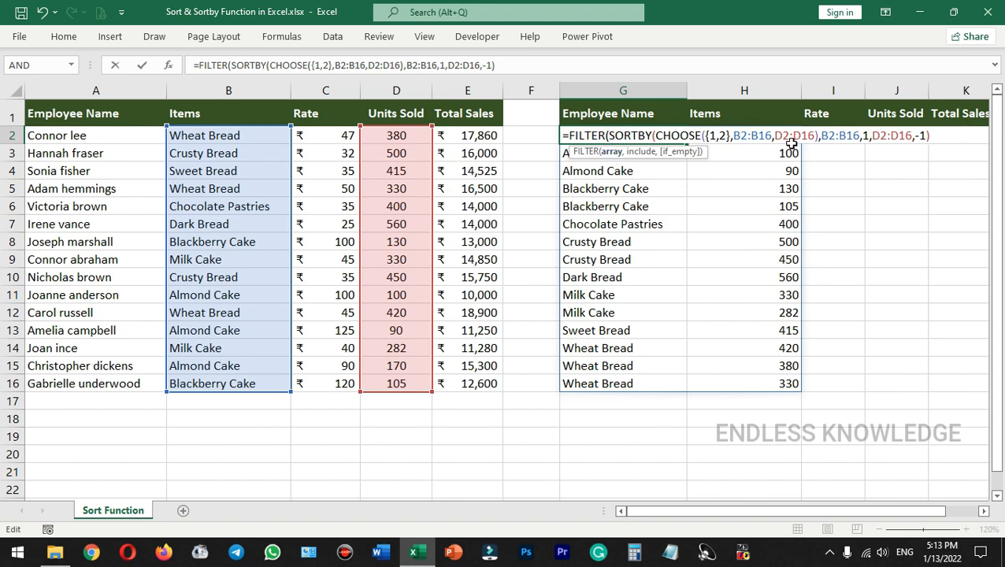
left_click(936, 136)
type(",")
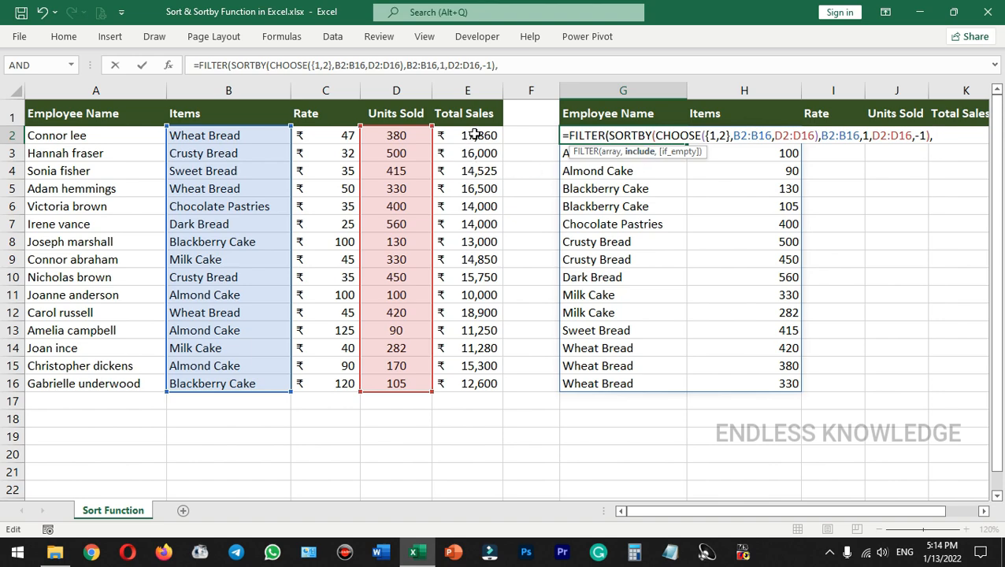
Step: Set the FILTER include condition to Total Sales E2:E16>=15000 and enter the formula
left_click_drag(474, 135, 467, 380)
type(">=")
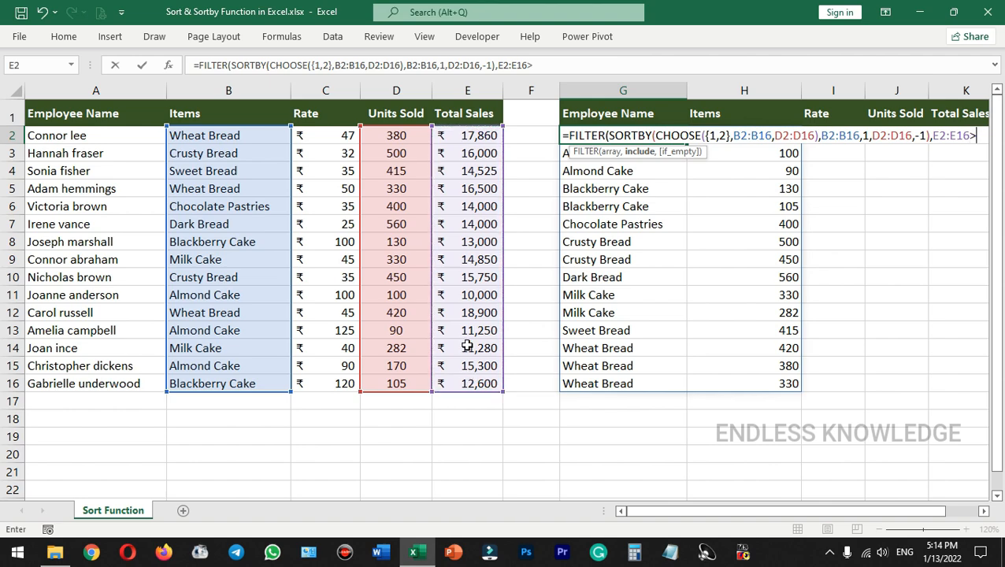
type("1500")
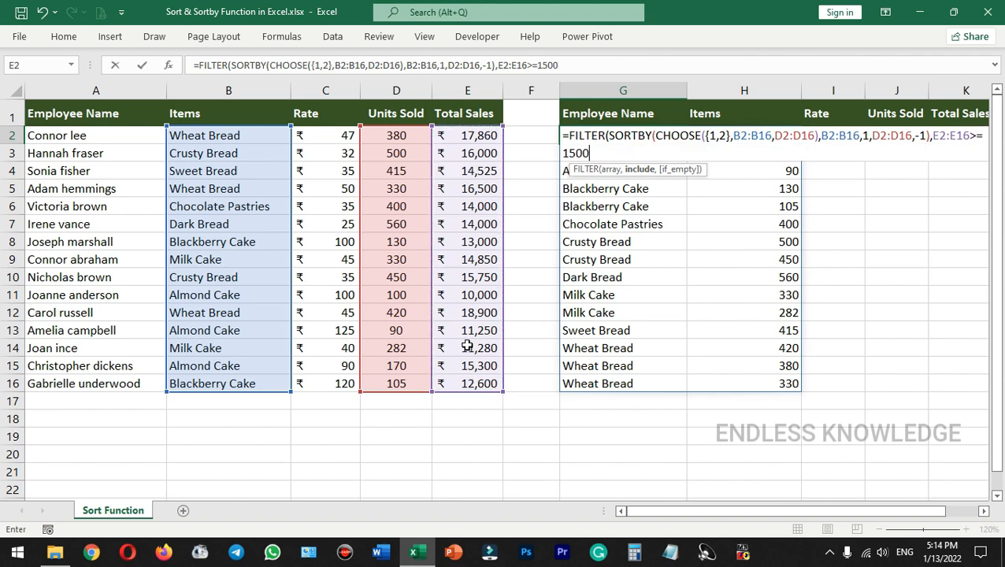
type("0)")
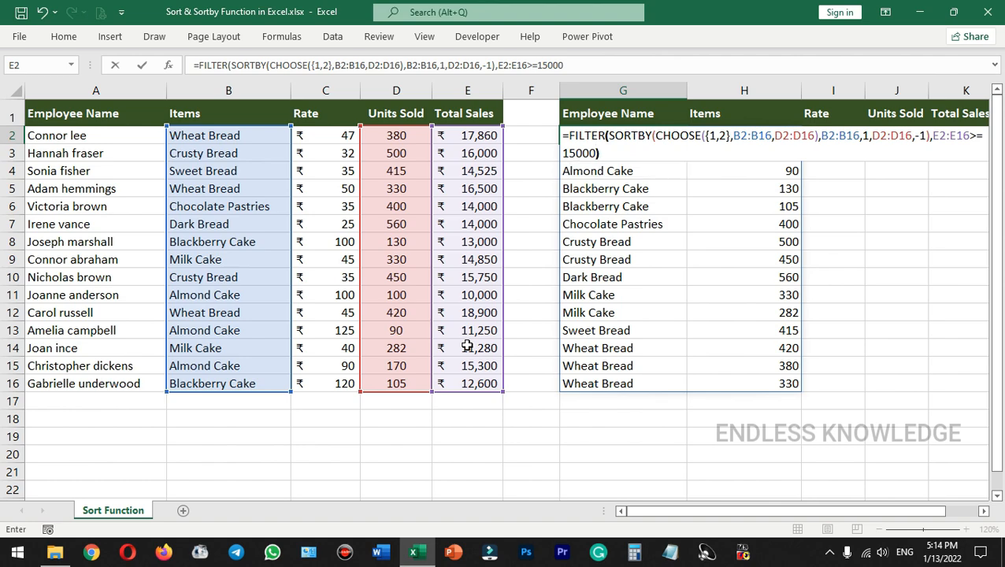
key("Return")
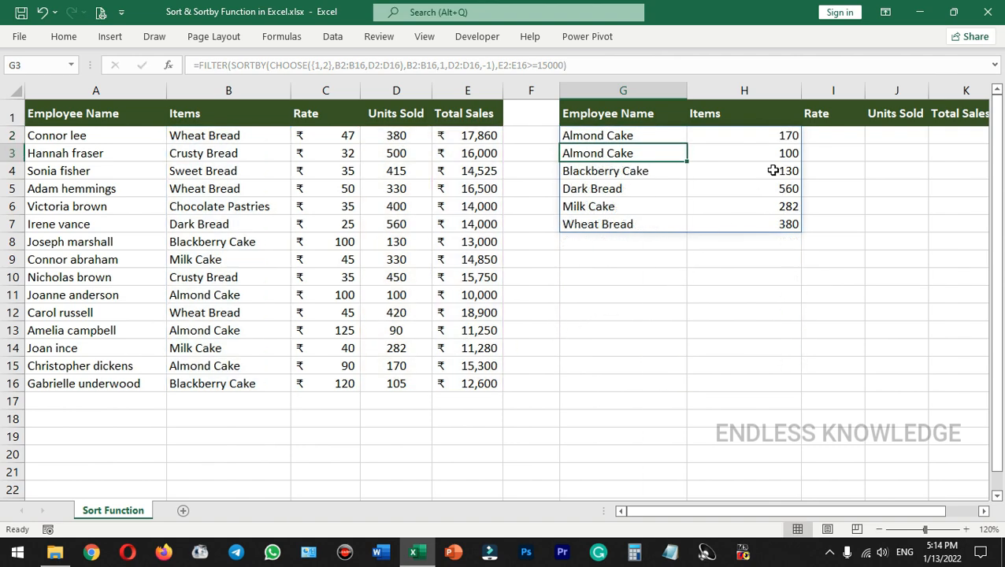
left_click(648, 276)
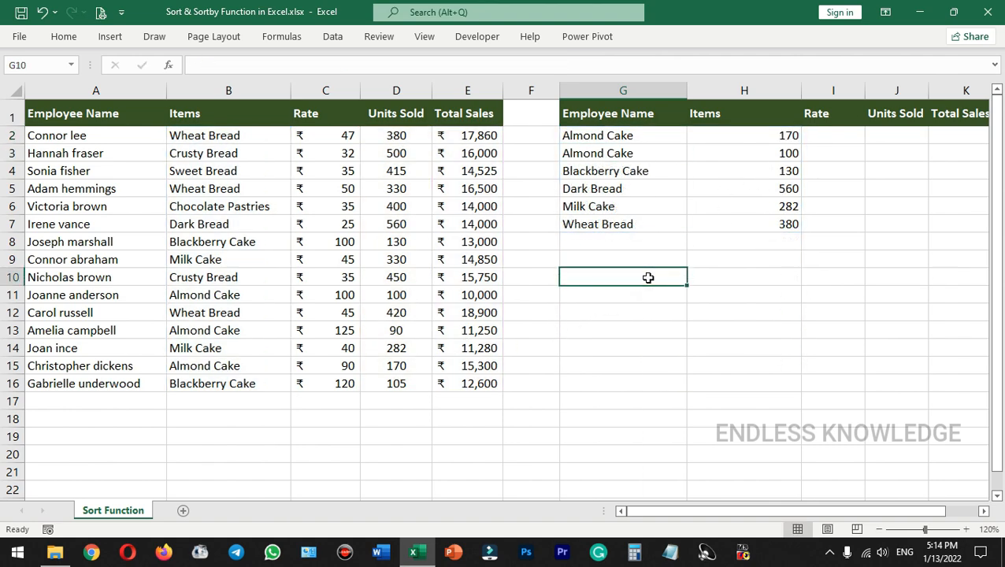